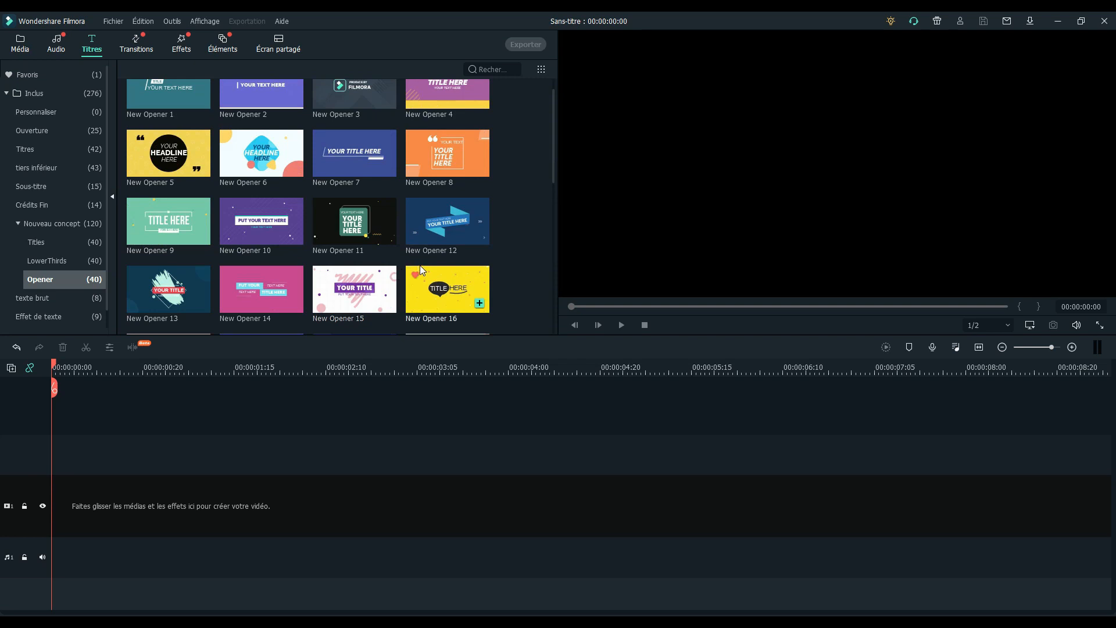
# Add the New Opener 15 title at the start of the video track and set its main text to "Vlog de Jojo"
pyautogui.click(357, 298)
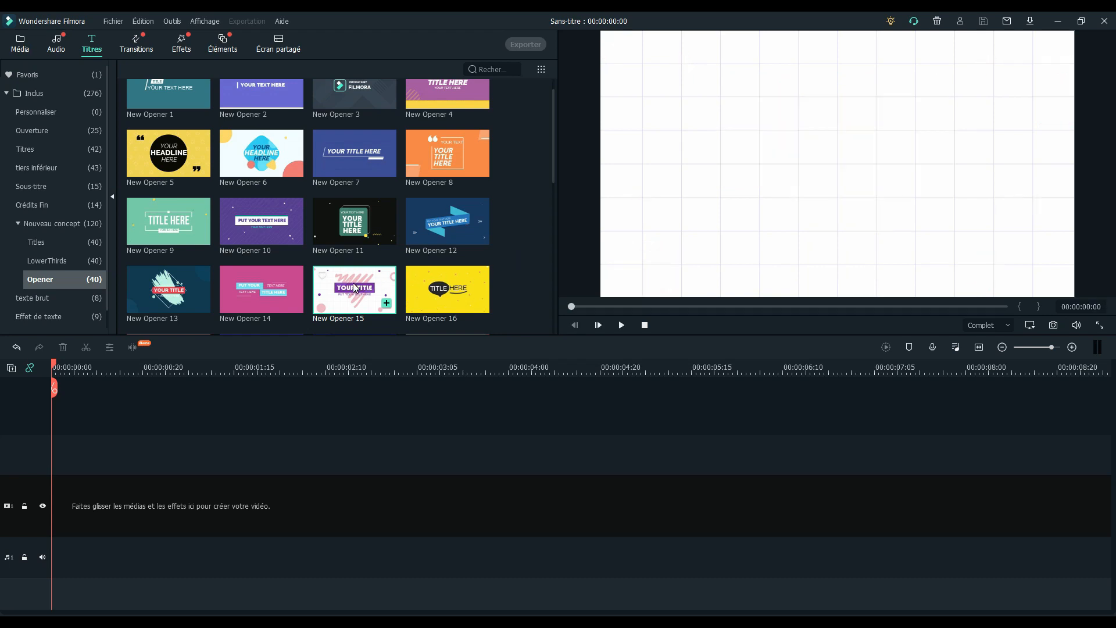
pyautogui.moveTo(307, 361); pyautogui.dragTo(59, 500)
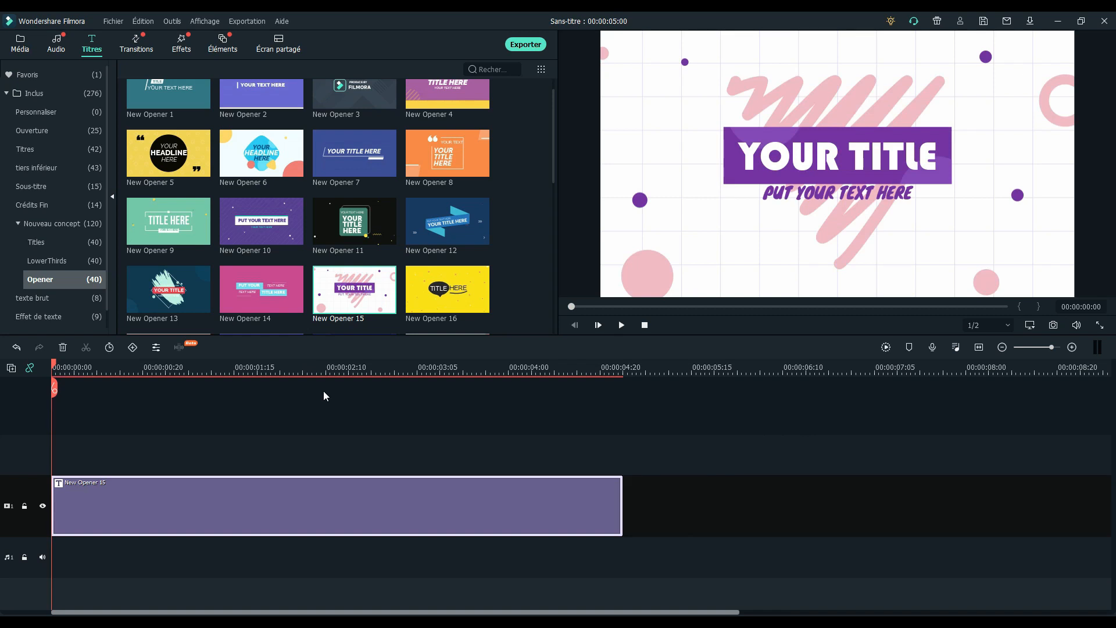
pyautogui.doubleClick(288, 514)
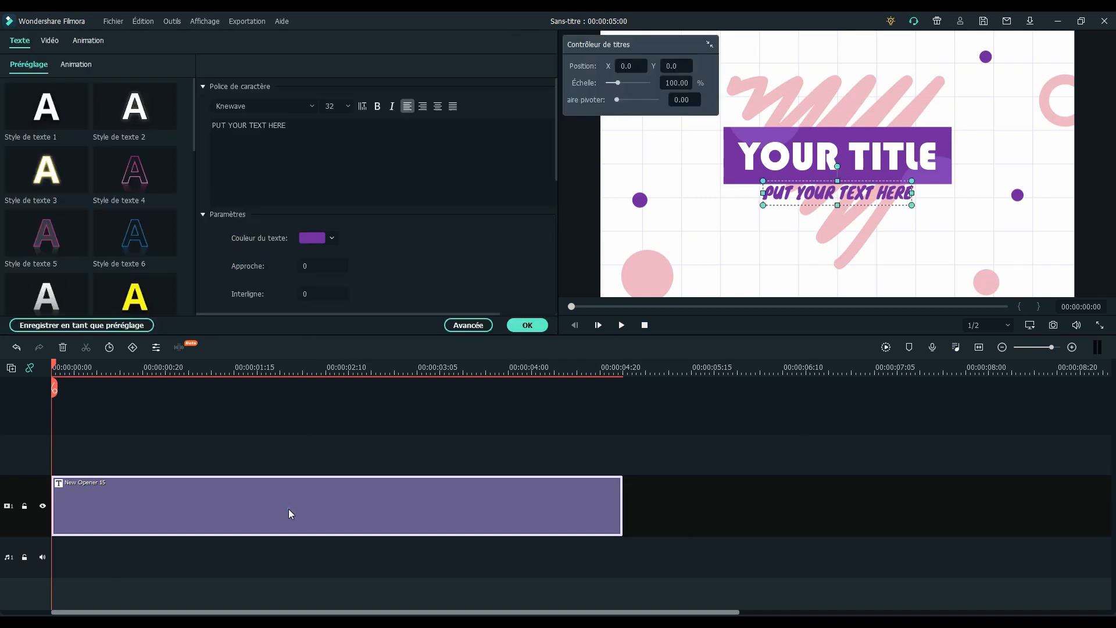
pyautogui.click(771, 156)
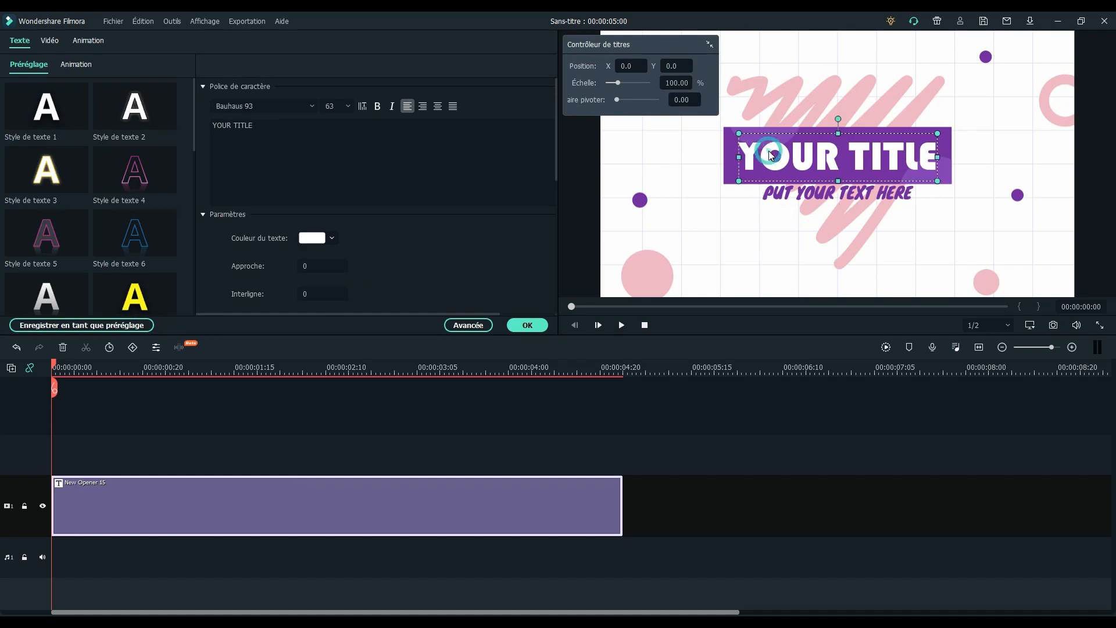
pyautogui.tripleClick(276, 121)
pyautogui.write('Vlo')
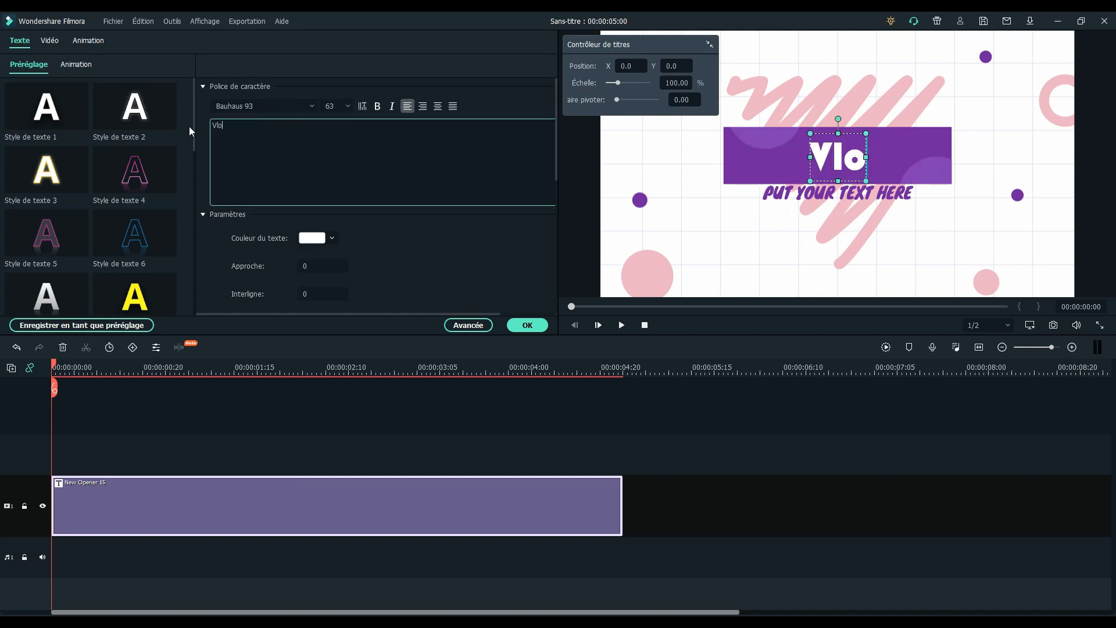
pyautogui.write('g de Jojo')
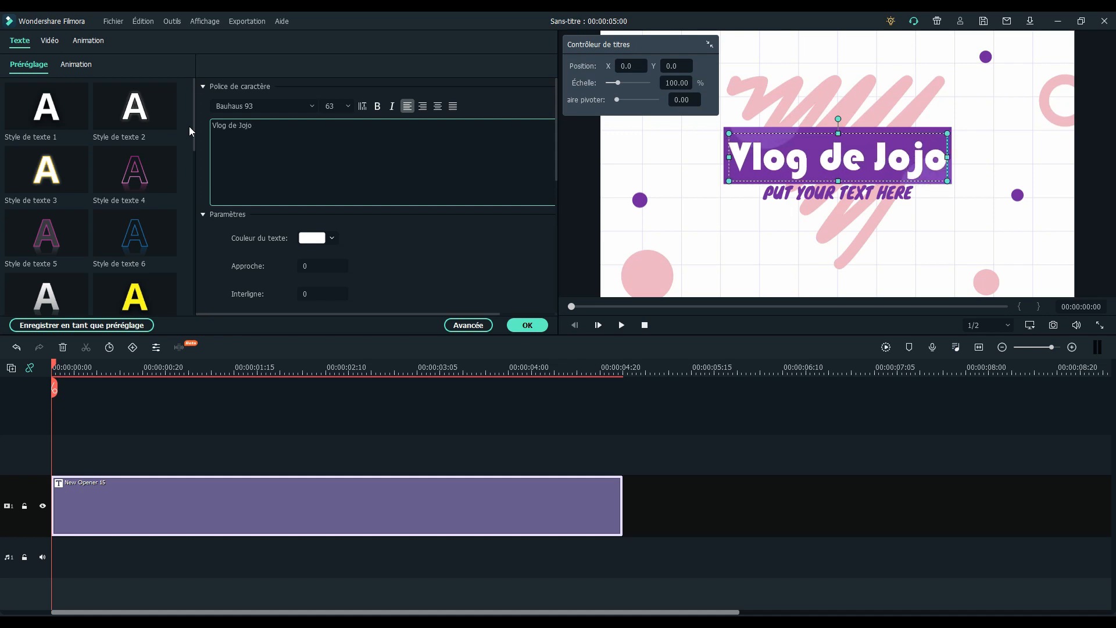
# Set the opener's secondary text line to "Voyage au Japon", apply the text edits and play the intro
pyautogui.click(765, 192)
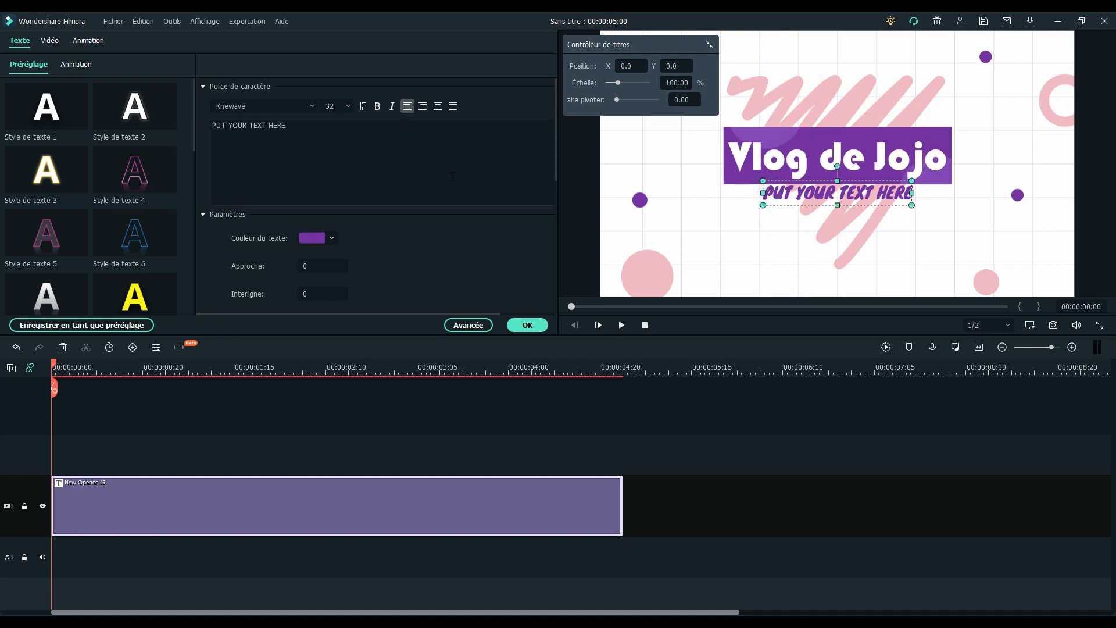
pyautogui.tripleClick(285, 122)
pyautogui.write('V')
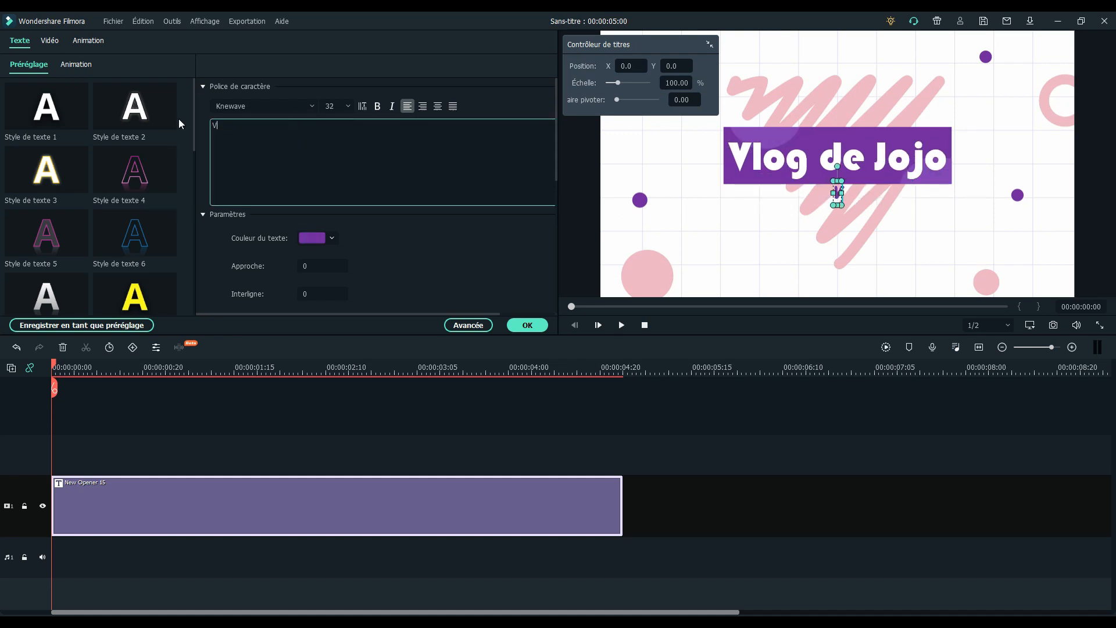
pyautogui.write('oyage au Japon')
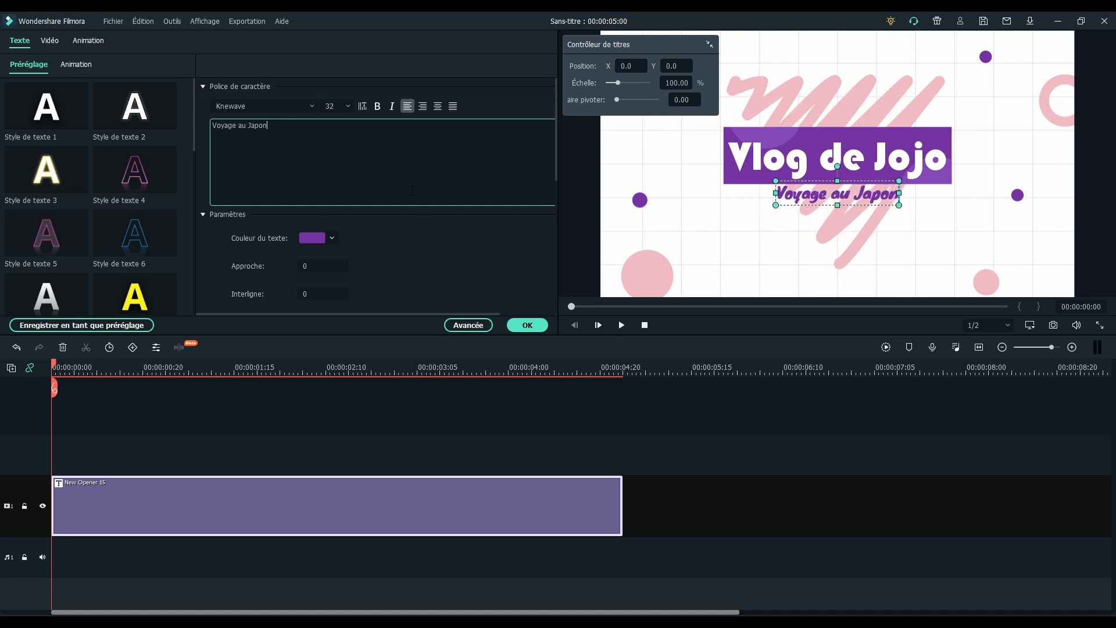
pyautogui.click(527, 327)
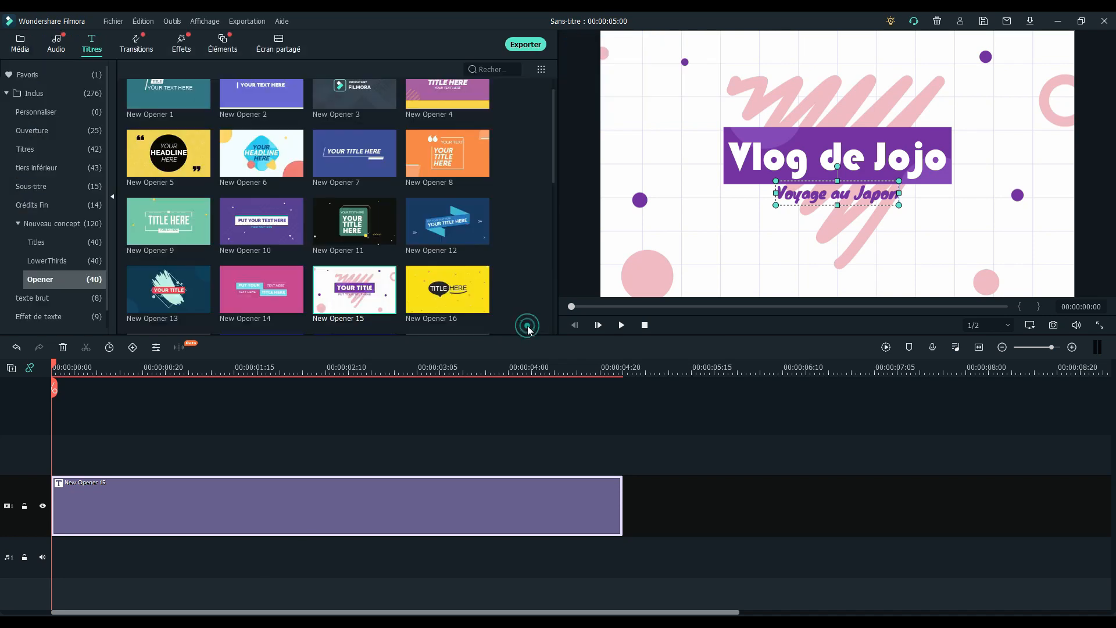
pyautogui.click(620, 325)
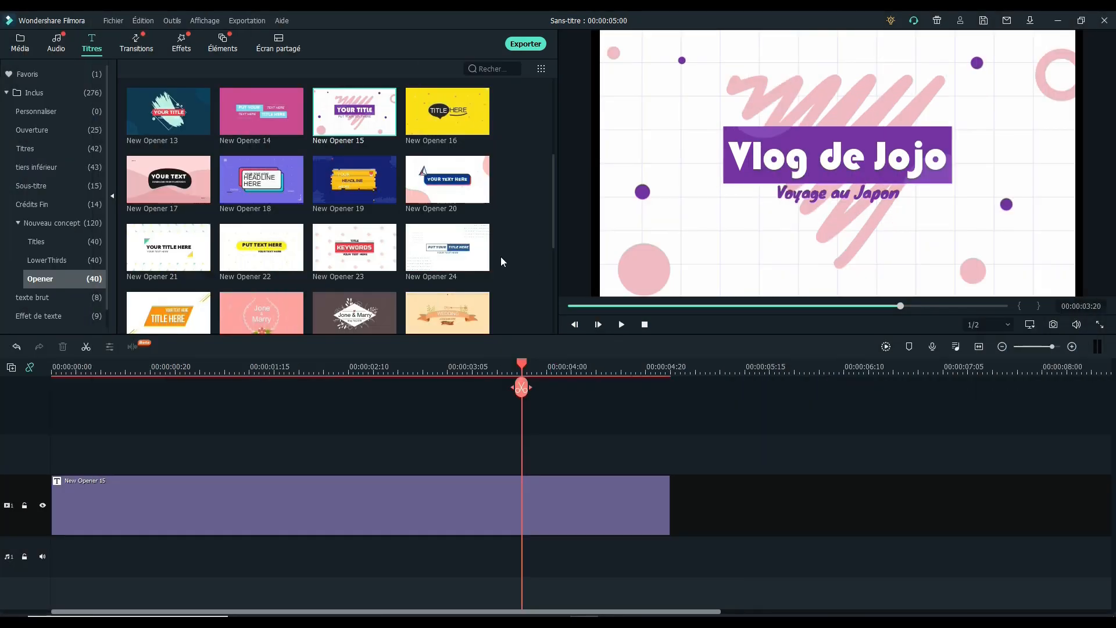
# Add the included Stand music at the start of the audio track beneath the opener
pyautogui.click(56, 46)
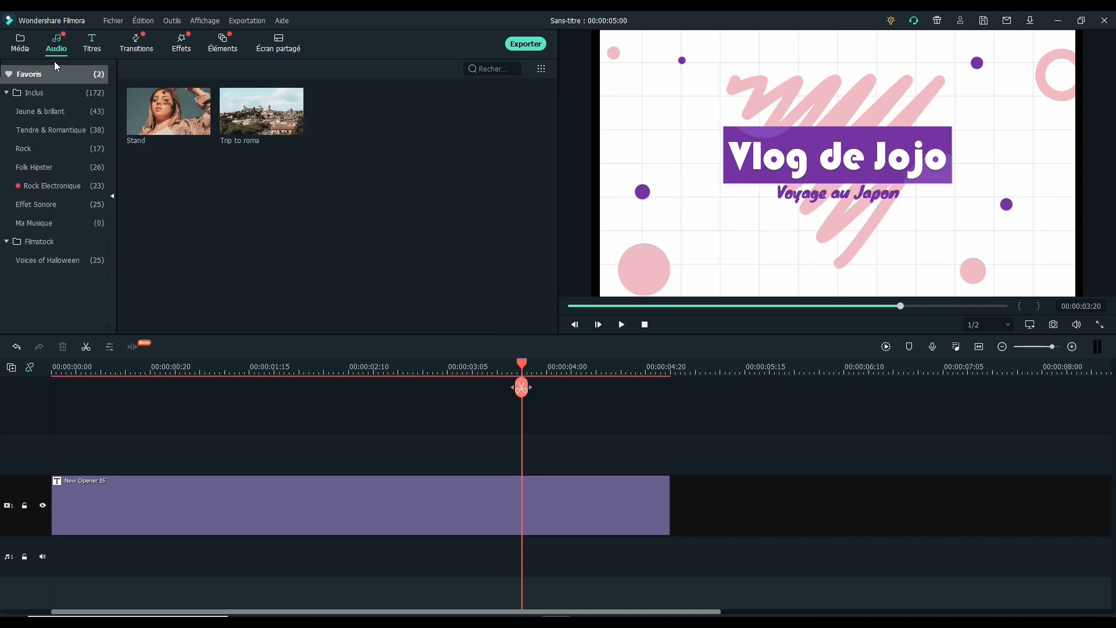
pyautogui.click(45, 93)
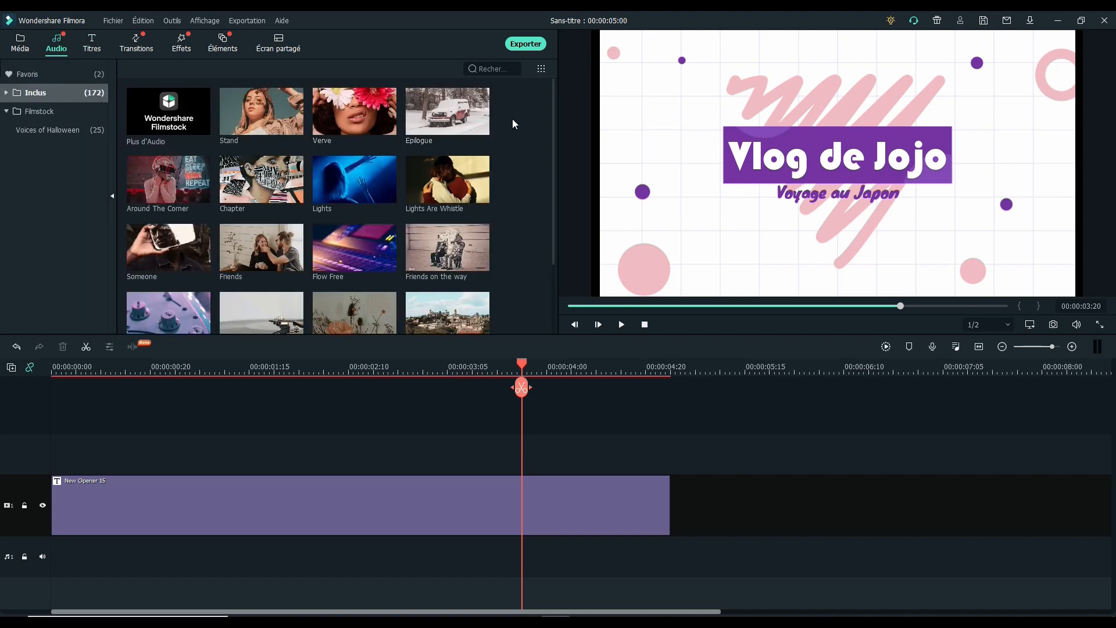
pyautogui.moveTo(552, 108)
pyautogui.mouseDown()
pyautogui.moveTo(549, 296)
pyautogui.moveTo(563, 104)
pyautogui.mouseUp()
pyautogui.click(287, 131)
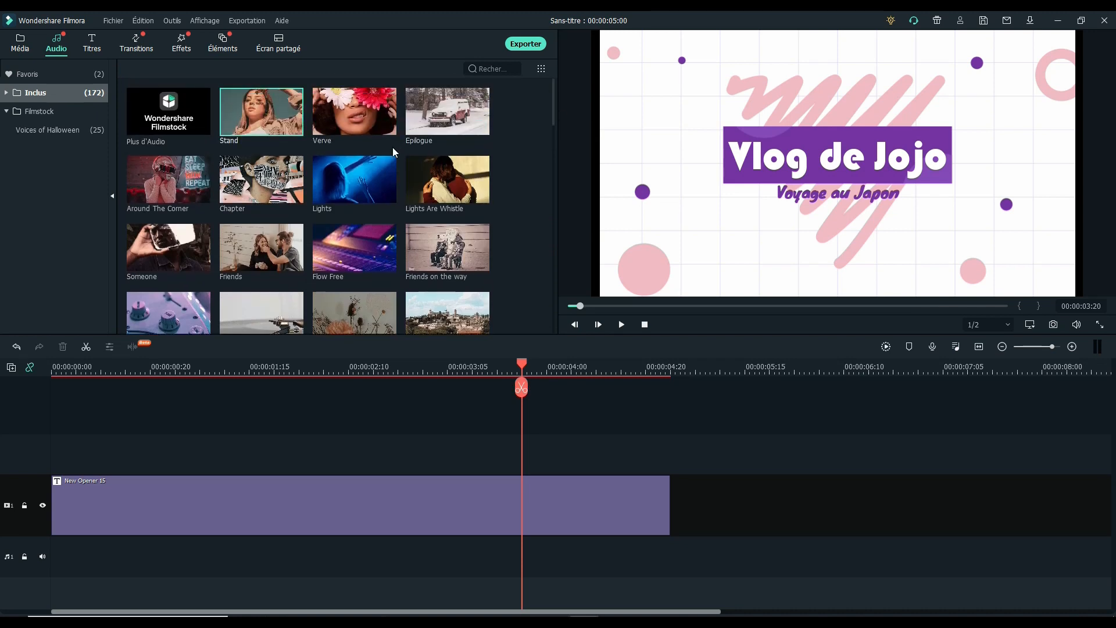
pyautogui.moveTo(250, 103); pyautogui.dragTo(160, 490)
pyautogui.moveTo(63, 550); pyautogui.dragTo(51, 546)
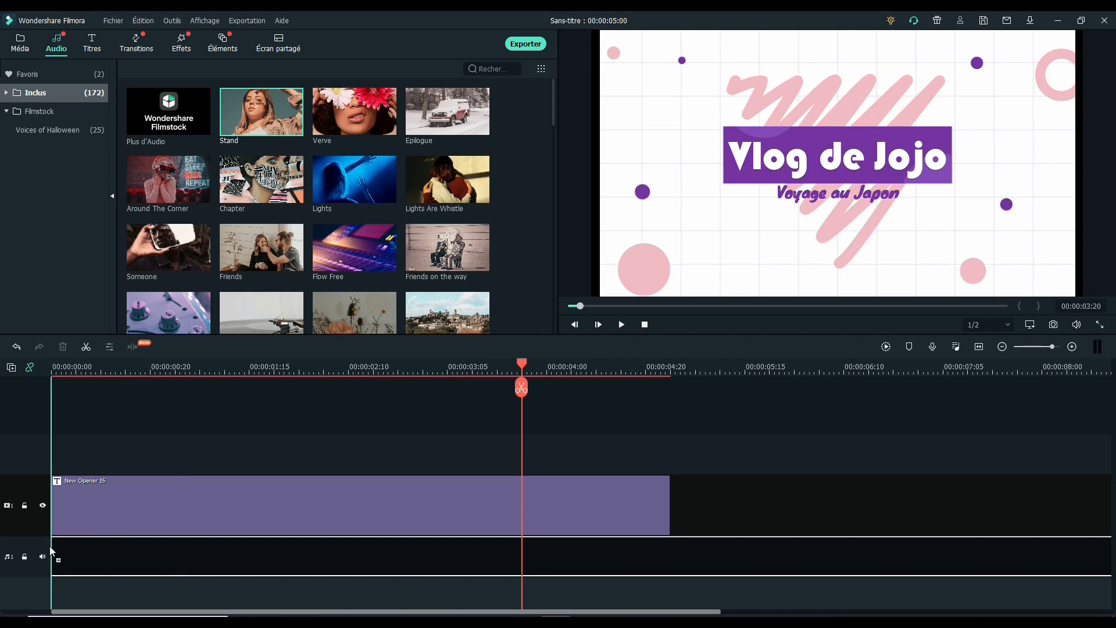
# Split the Stand music at 00:00:00:04 and delete the short piece before the cut
pyautogui.click(67, 371)
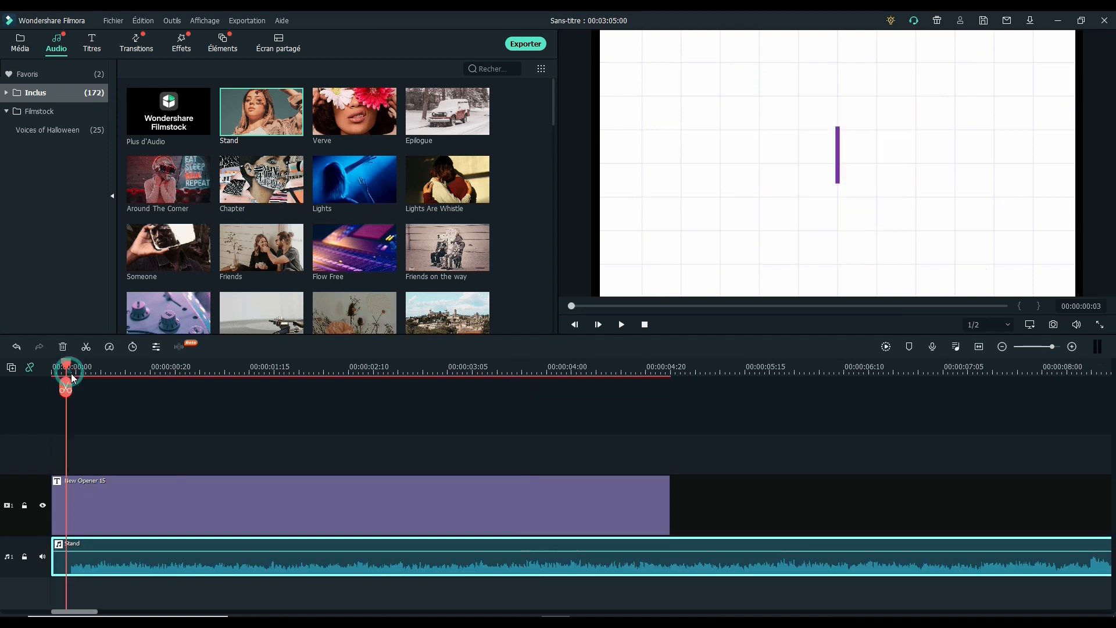
pyautogui.moveTo(67, 366); pyautogui.dragTo(74, 367)
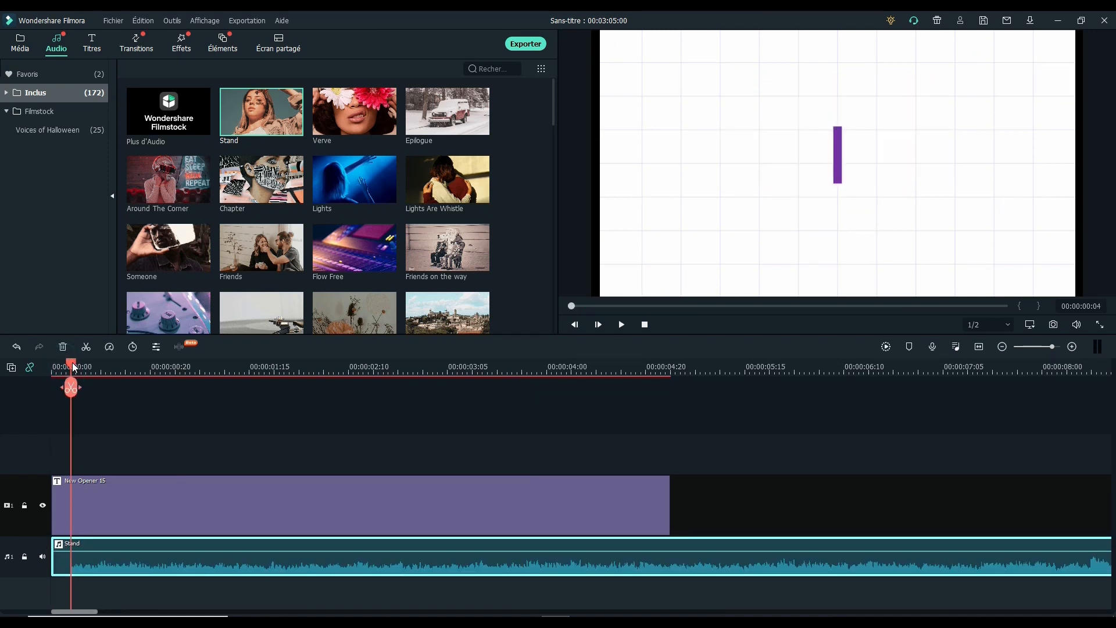
pyautogui.click(72, 386)
pyautogui.click(68, 566)
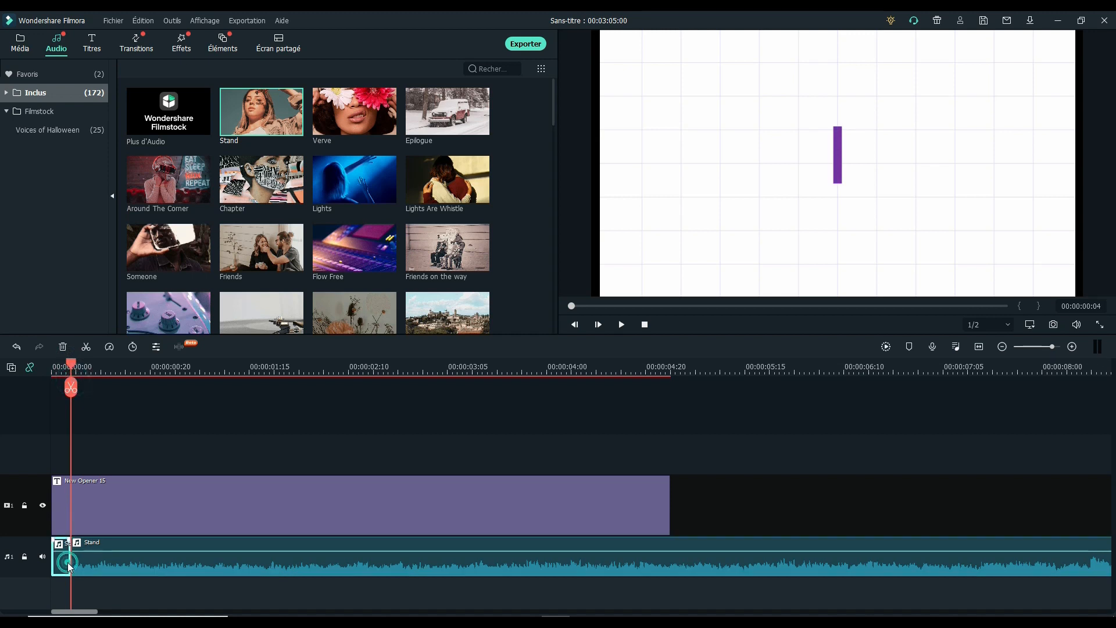
pyautogui.press('Delete')
# Split the Stand music at the end of the opener, 00:00:05:00, and delete the part beyond the cut
pyautogui.click(671, 372)
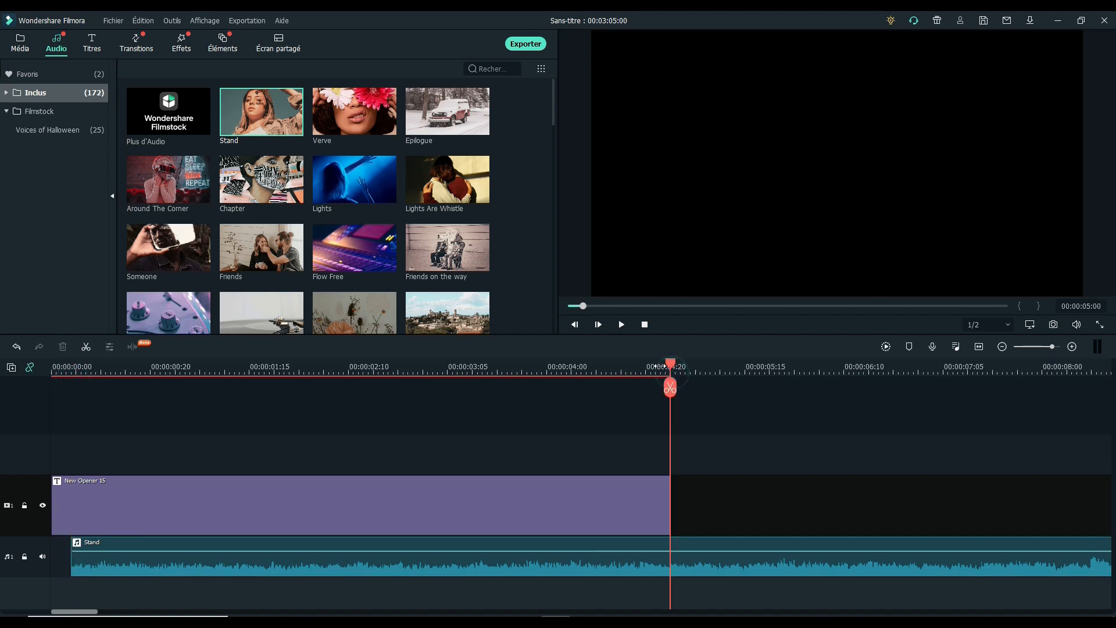
pyautogui.click(668, 388)
pyautogui.click(702, 496)
pyautogui.click(717, 562)
pyautogui.press('Delete')
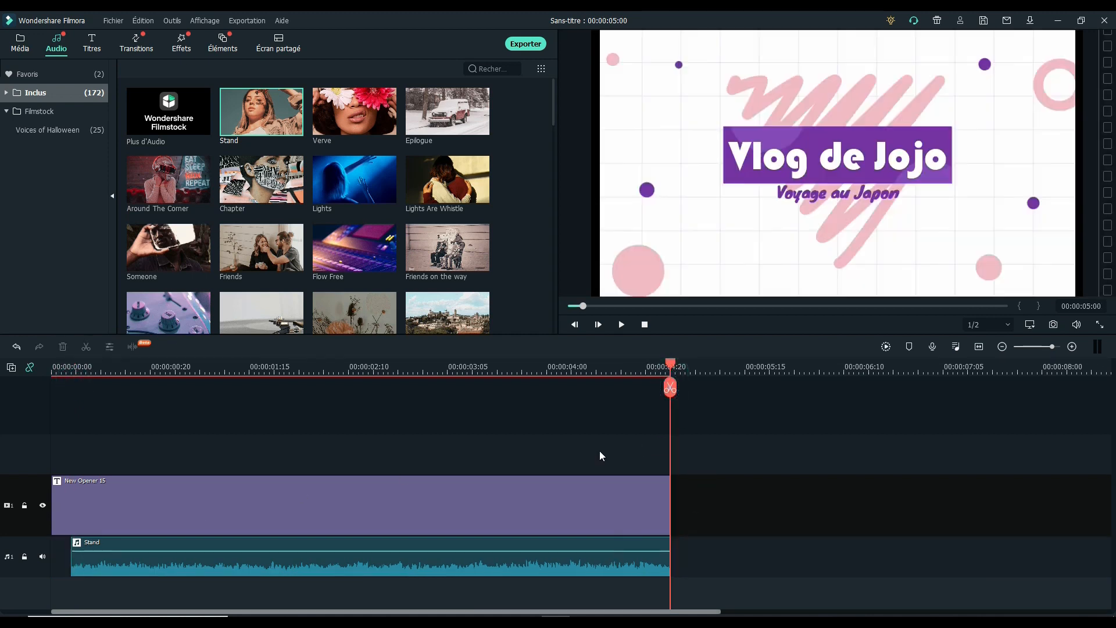
# Move the trimmed Stand clip to the very start of the audio track and play the intro from the beginning
pyautogui.moveTo(598, 450); pyautogui.dragTo(591, 541)
pyautogui.moveTo(203, 562); pyautogui.dragTo(186, 563)
pyautogui.click(53, 370)
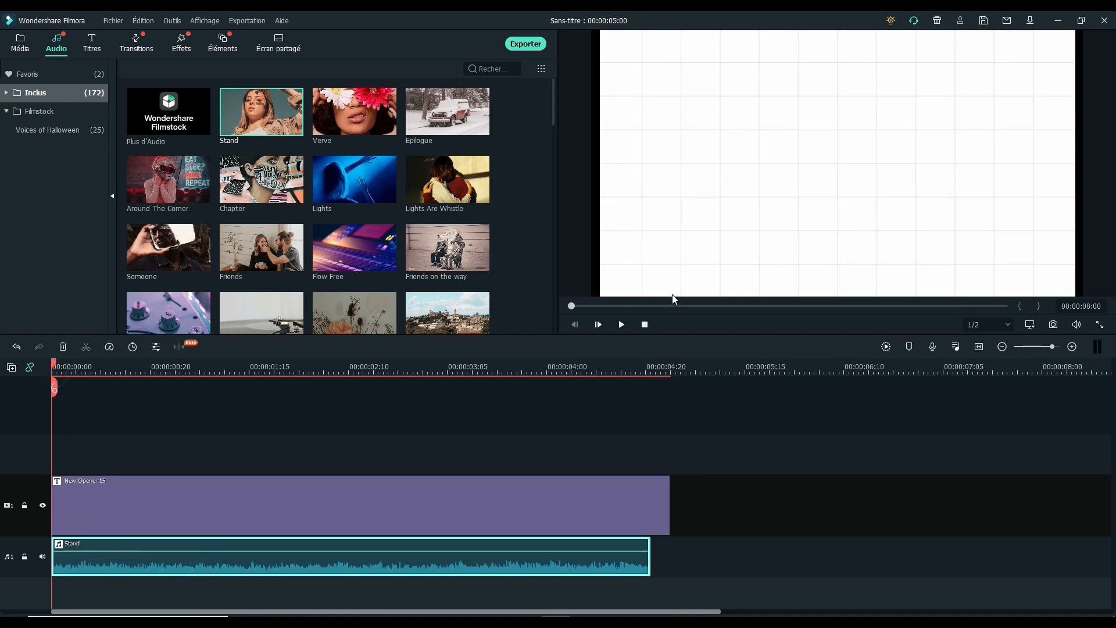
pyautogui.click(621, 324)
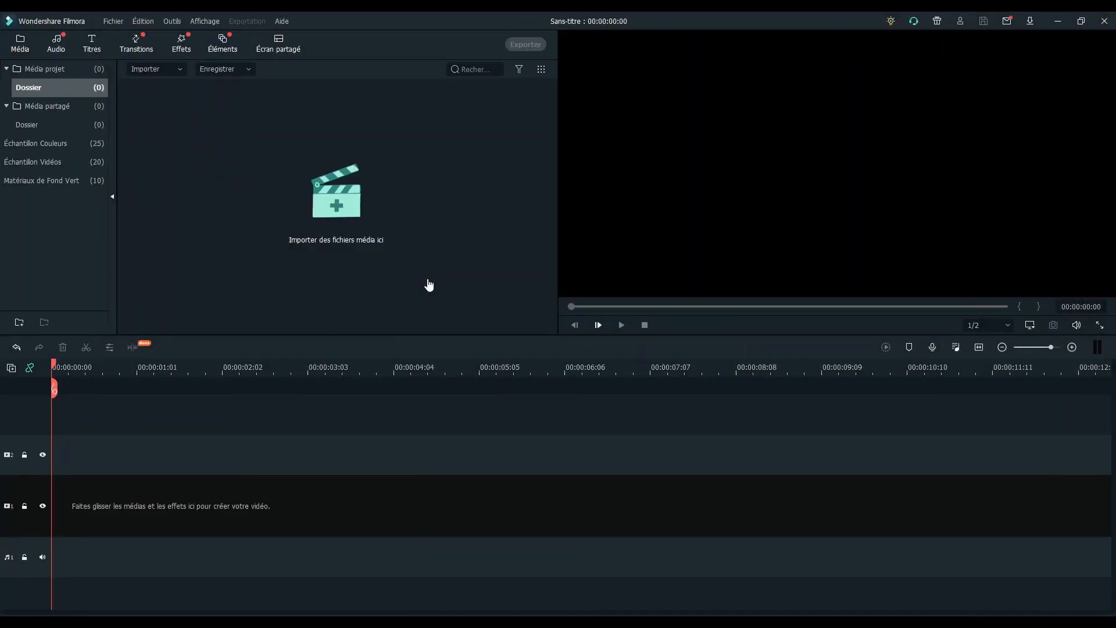
# Import the FondVille, VieuxTemple and VilleNuit videos from the VoyageJapon folder into the new empty project
pyautogui.click(342, 221)
pyautogui.moveTo(407, 178); pyautogui.dragTo(209, 110)
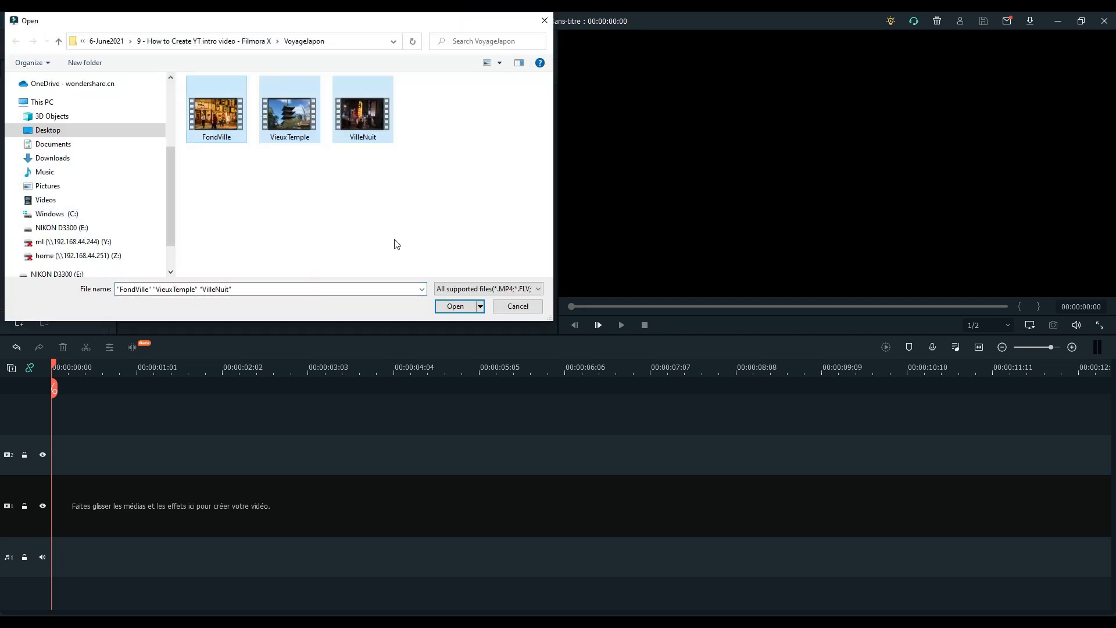
pyautogui.click(455, 305)
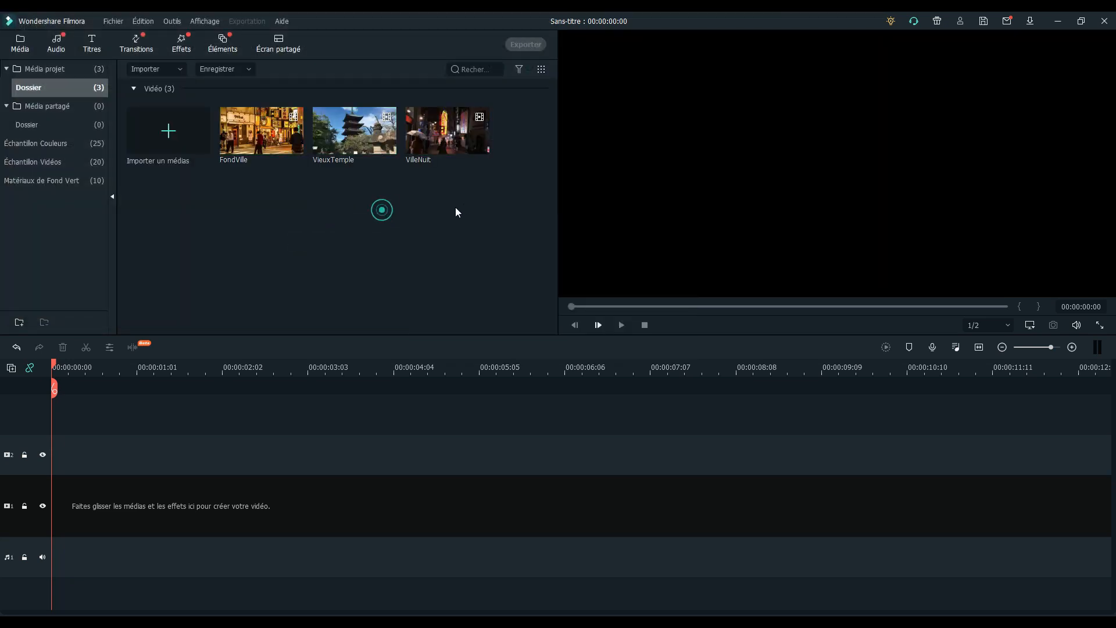
# Place all three imported videos at the start of video track 1, matching the project to the media at 1920 x 1080 25fps
pyautogui.moveTo(460, 203); pyautogui.dragTo(261, 127)
pyautogui.moveTo(116, 410); pyautogui.dragTo(390, 446)
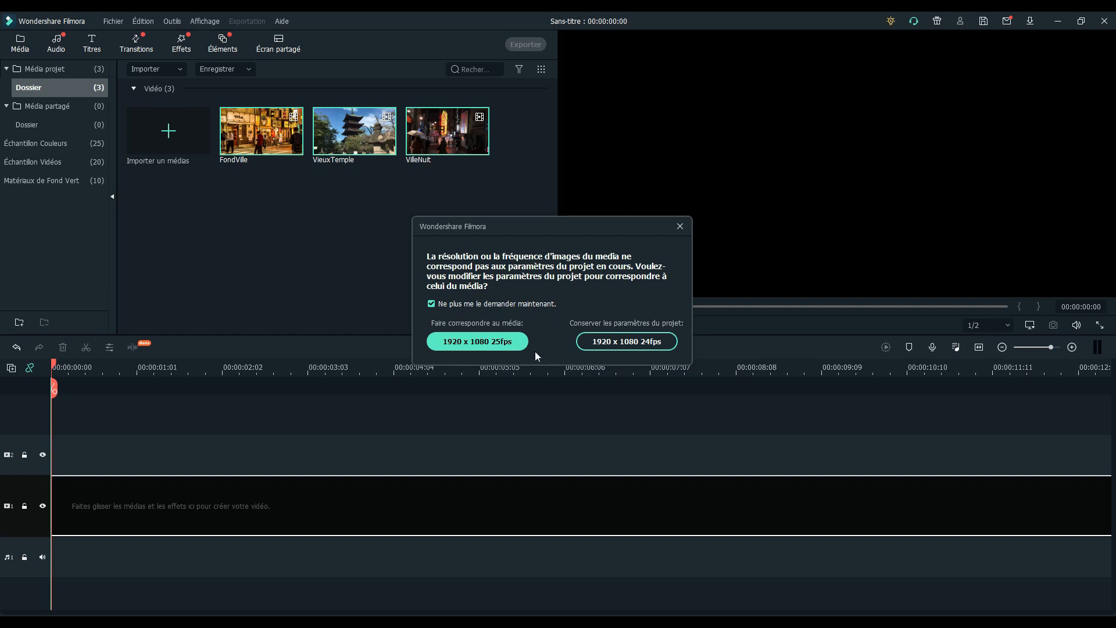
pyautogui.click(487, 343)
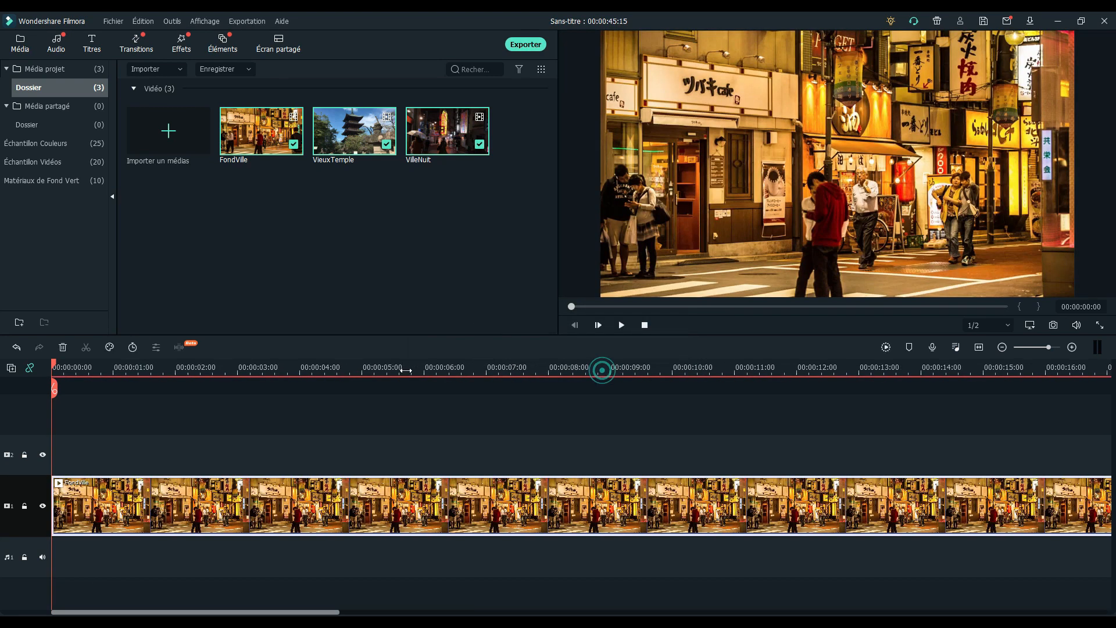
# Split the FondVille clip at 00:00:01:02 and delete everything in it after the cut
pyautogui.click(73, 373)
pyautogui.click(72, 389)
pyautogui.moveTo(140, 439); pyautogui.dragTo(177, 508)
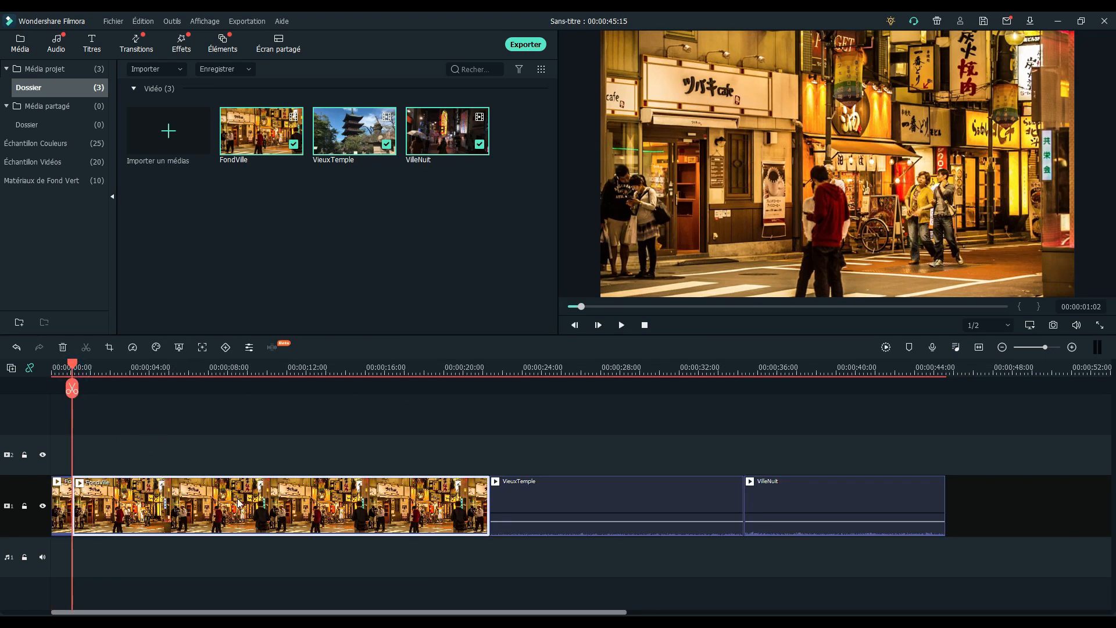
pyautogui.press('Delete')
# Split the VieuxTemple clip at 00:00:24:02 and delete its remaining part after the cut
pyautogui.click(525, 375)
pyautogui.click(524, 388)
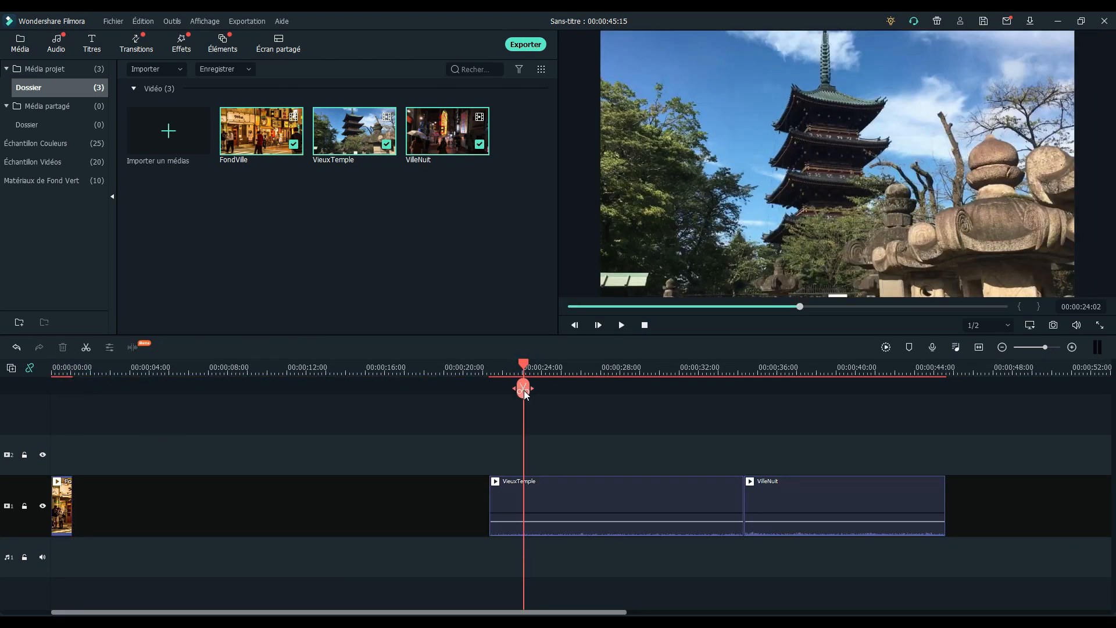
pyautogui.click(615, 500)
pyautogui.press('Delete')
# Split the VilleNuit clip at 00:00:36:17 and delete its remaining part after the cut
pyautogui.click(771, 372)
pyautogui.click(770, 388)
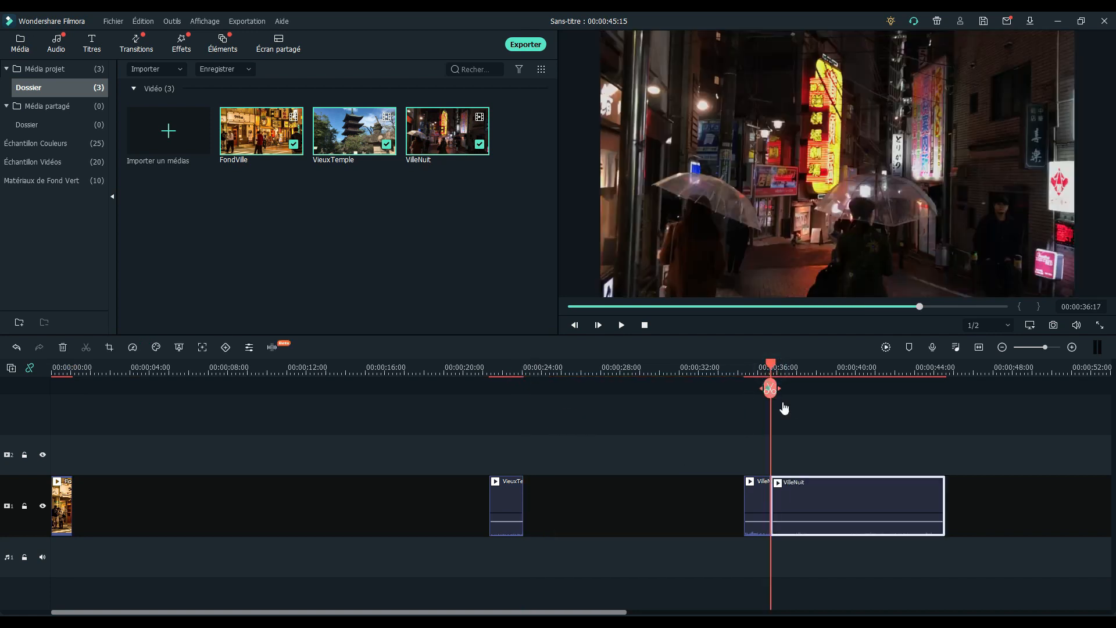
pyautogui.moveTo(800, 429); pyautogui.dragTo(848, 528)
pyautogui.press('Delete')
# Move the shortened VieuxTemple and VilleNuit clips directly behind FondVille so the three clips play without gaps
pyautogui.moveTo(511, 497); pyautogui.dragTo(96, 504)
pyautogui.click(749, 498)
pyautogui.moveTo(744, 495); pyautogui.dragTo(121, 500)
pyautogui.click(65, 372)
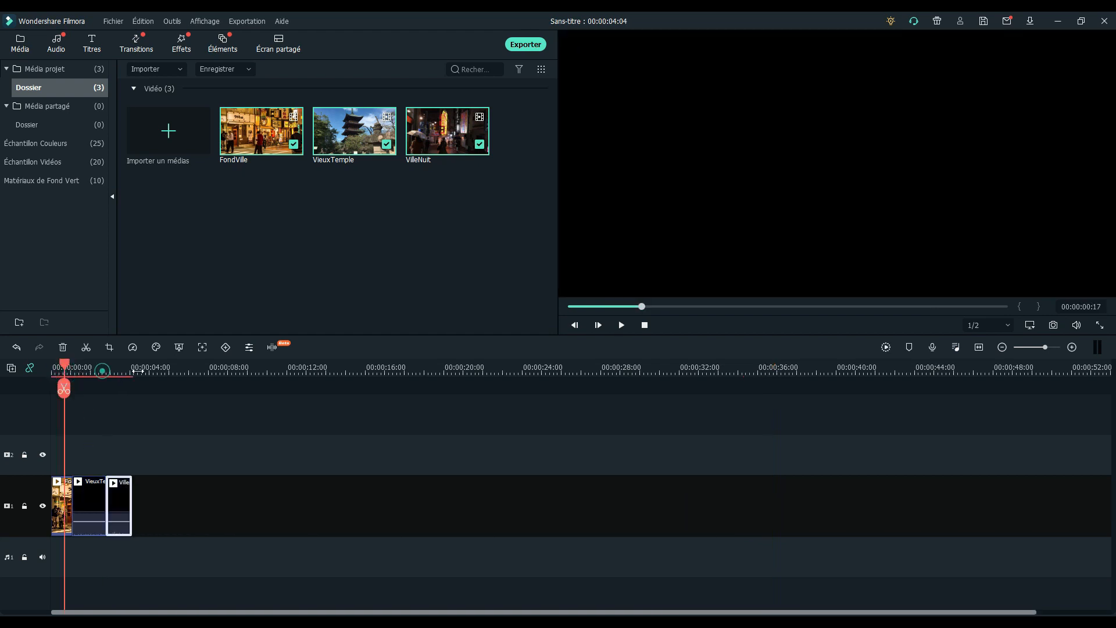
pyautogui.moveTo(138, 371); pyautogui.dragTo(344, 370)
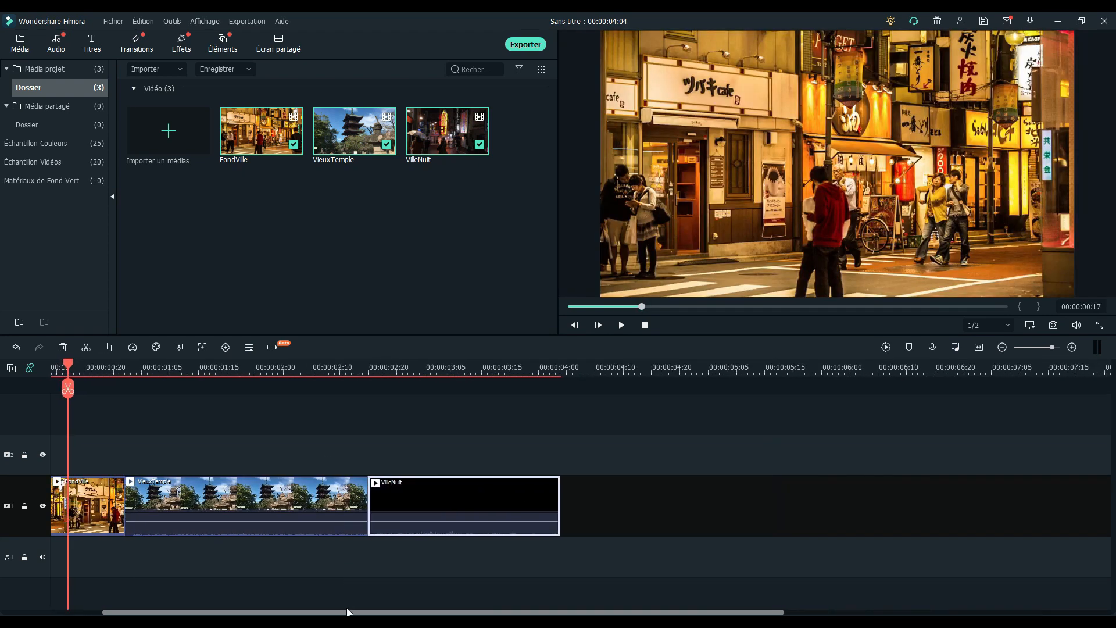
pyautogui.moveTo(348, 611); pyautogui.dragTo(296, 612)
pyautogui.click(368, 452)
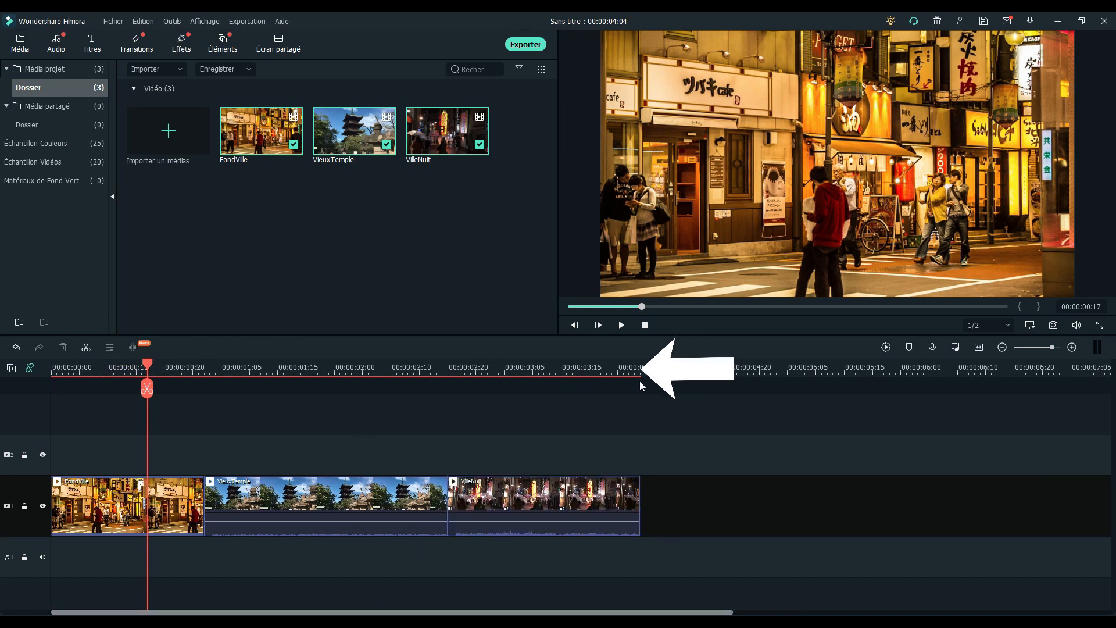
pyautogui.click(470, 230)
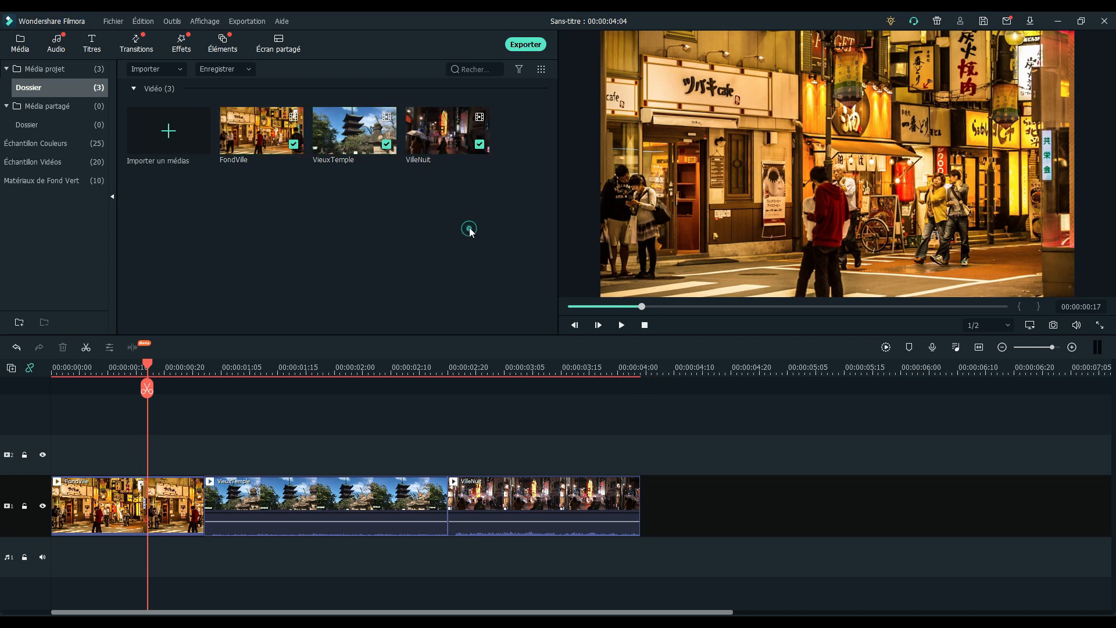
# Add the New Title 38 template from the new-concept Titles category above the FondVille clip, starting at 00:00:00:00
pyautogui.click(92, 44)
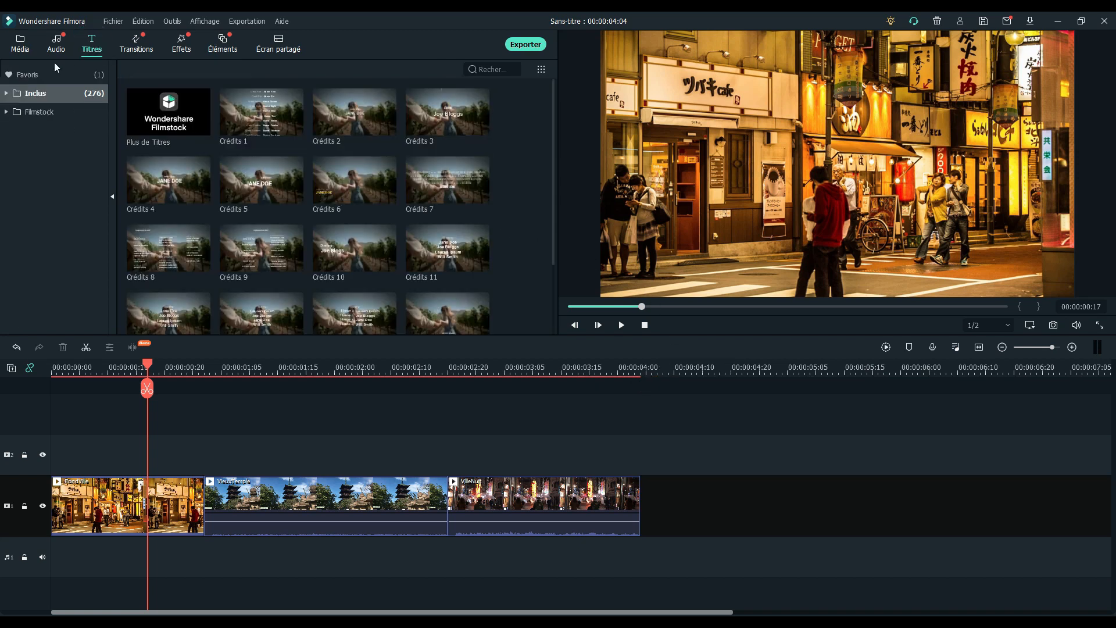
pyautogui.click(36, 93)
pyautogui.click(52, 223)
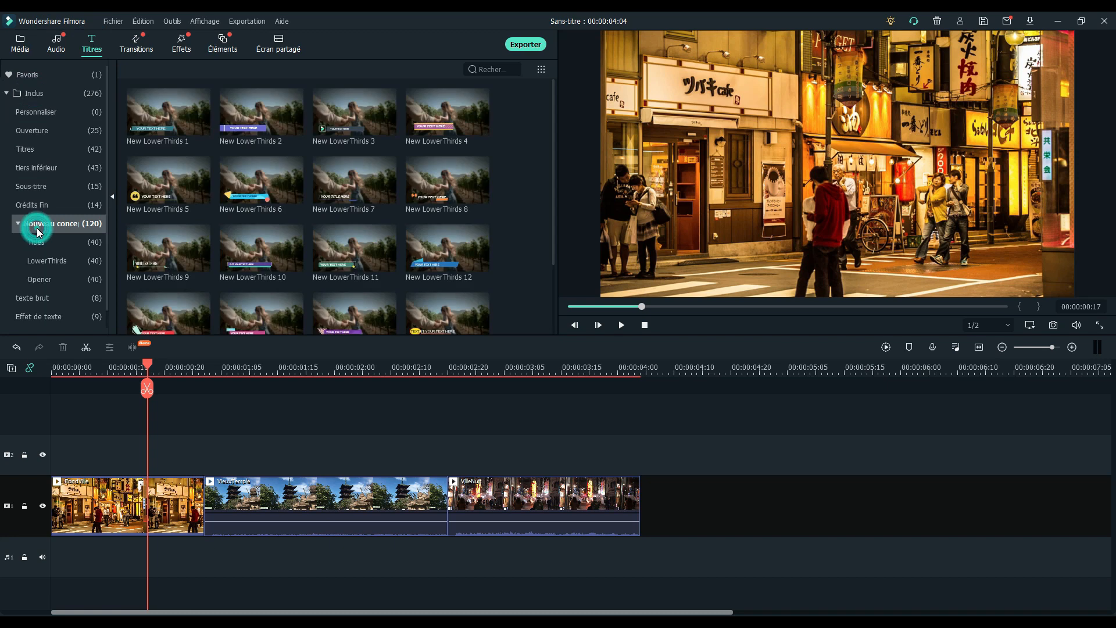
pyautogui.click(36, 241)
pyautogui.scroll(-2, 372, 208)
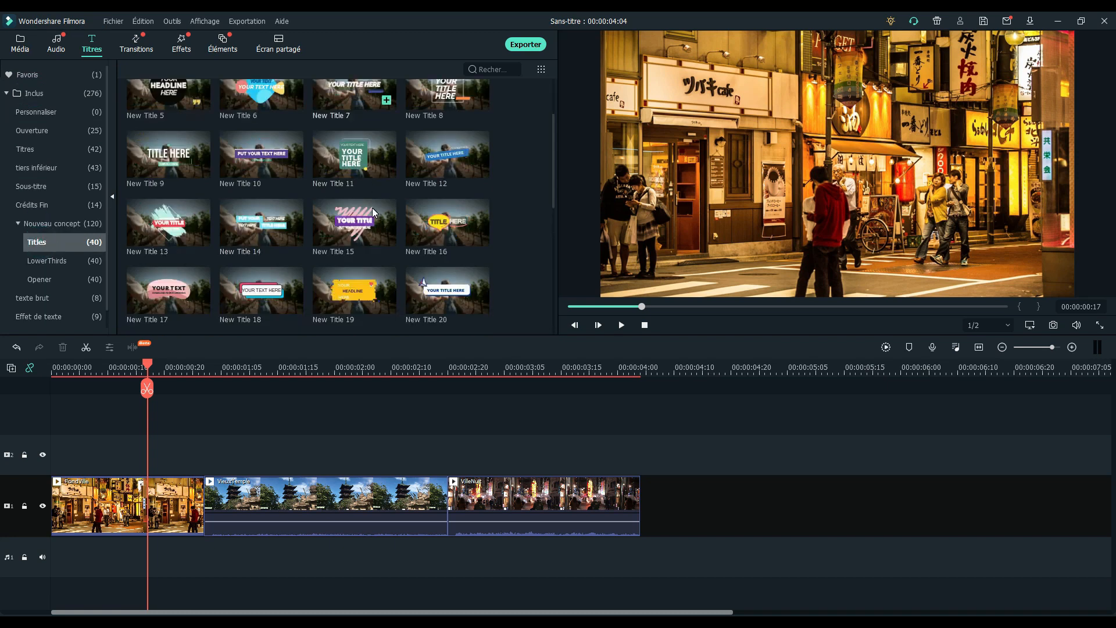
pyautogui.moveTo(553, 183); pyautogui.dragTo(559, 308)
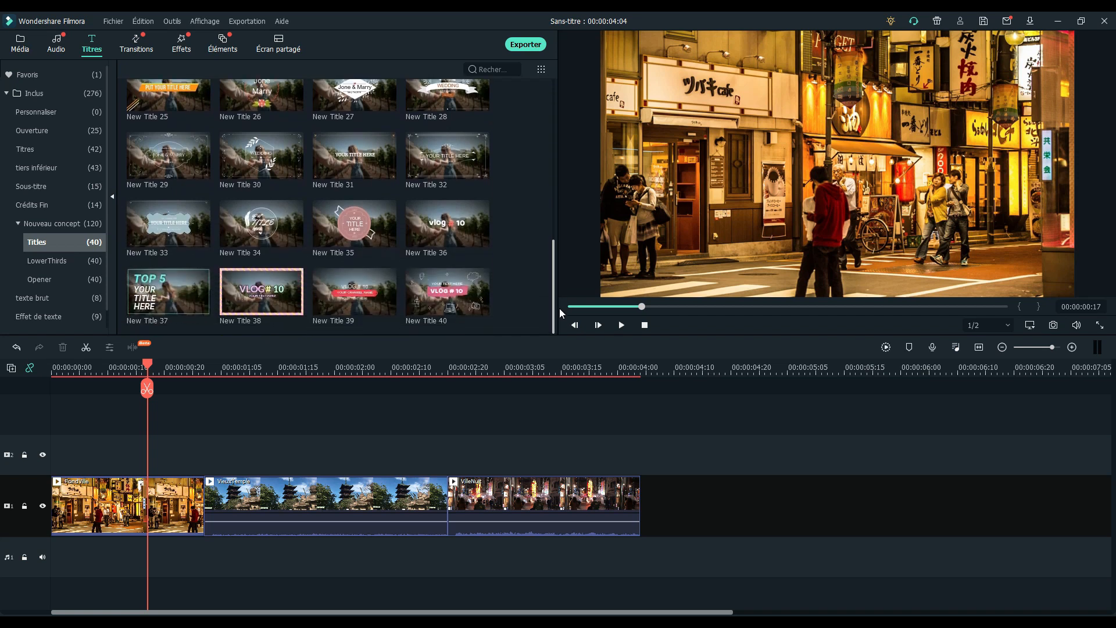
pyautogui.click(263, 293)
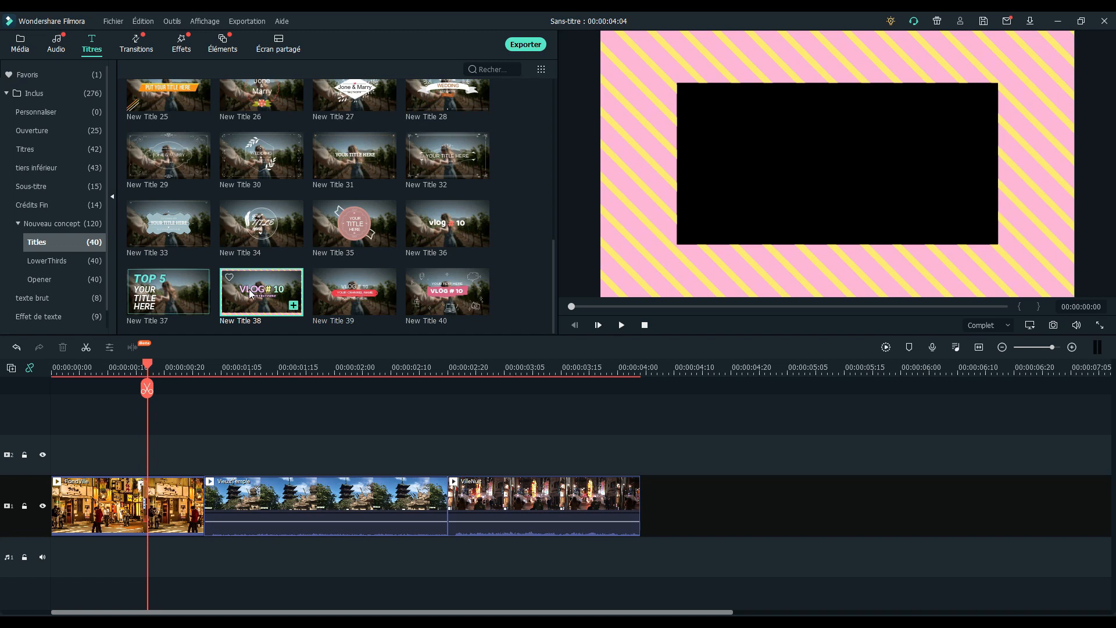
pyautogui.moveTo(216, 337); pyautogui.dragTo(56, 452)
# Split the New Title 38 clip at 00:00:01:02, where FondVille ends, and delete its remaining part
pyautogui.click(199, 366)
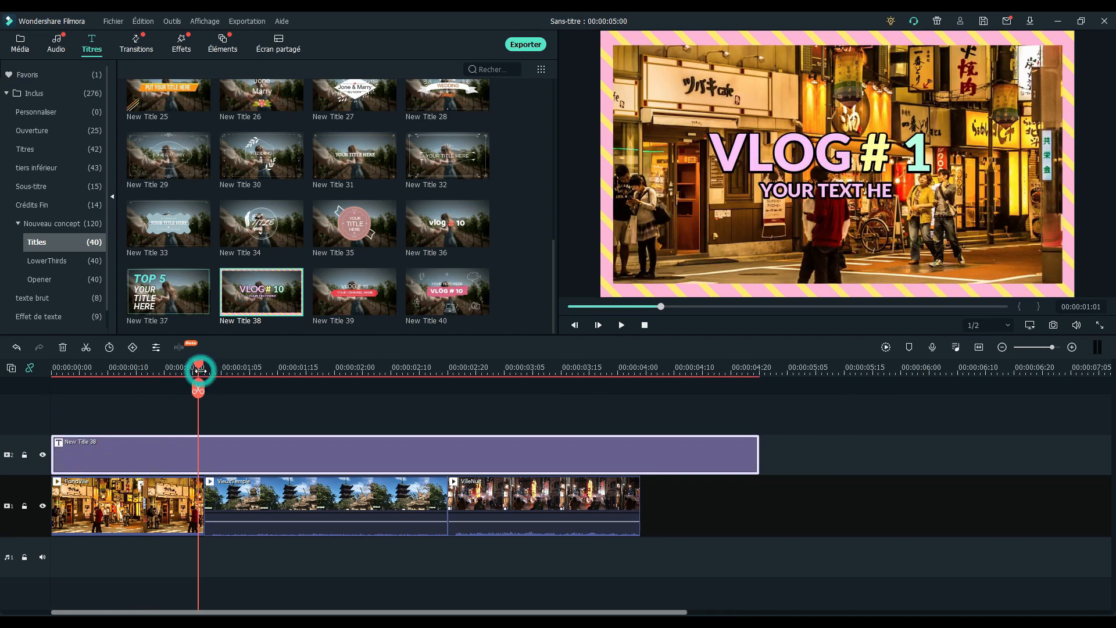
pyautogui.moveTo(204, 365); pyautogui.dragTo(208, 366)
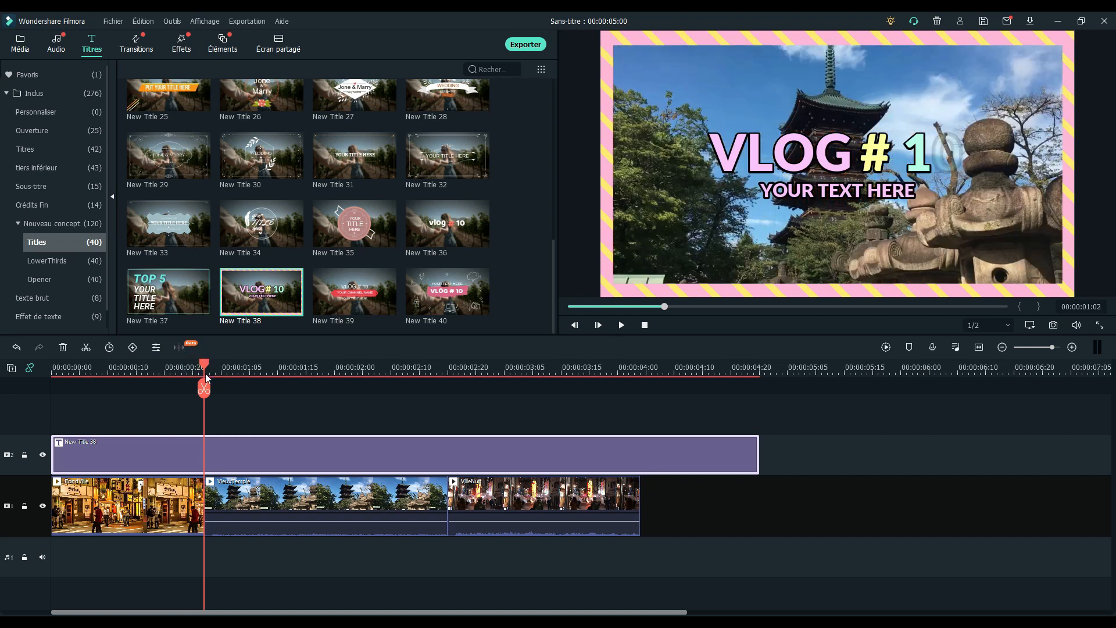
pyautogui.click(204, 388)
pyautogui.click(261, 454)
pyautogui.press('Delete')
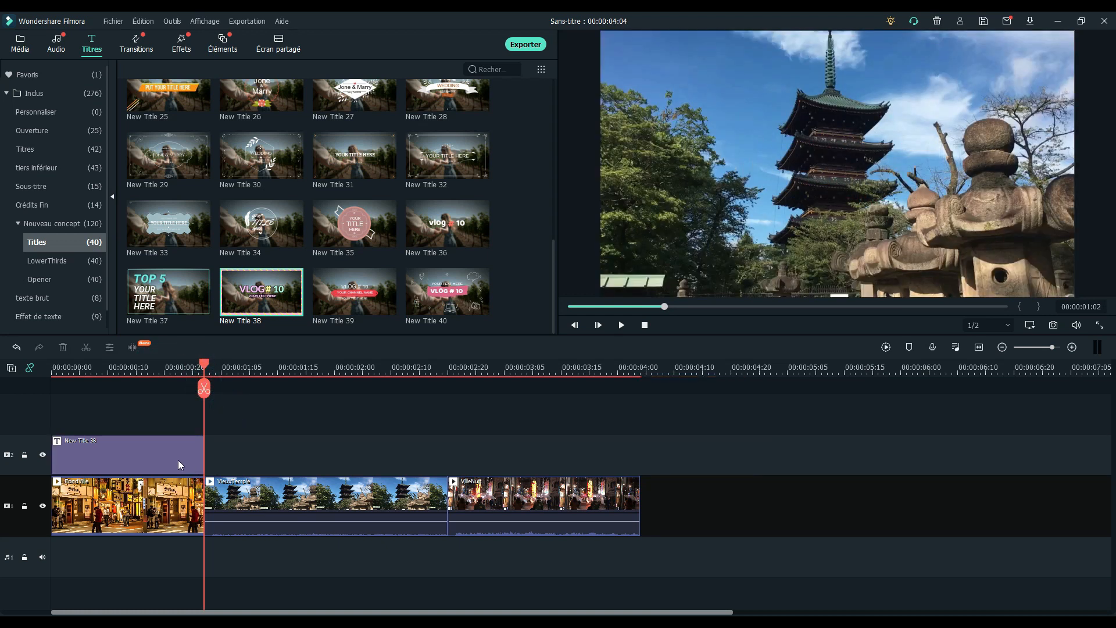
# Replace the title's "YOUR TEXT HERE" line with "Voyage à Tokyo"
pyautogui.doubleClick(151, 453)
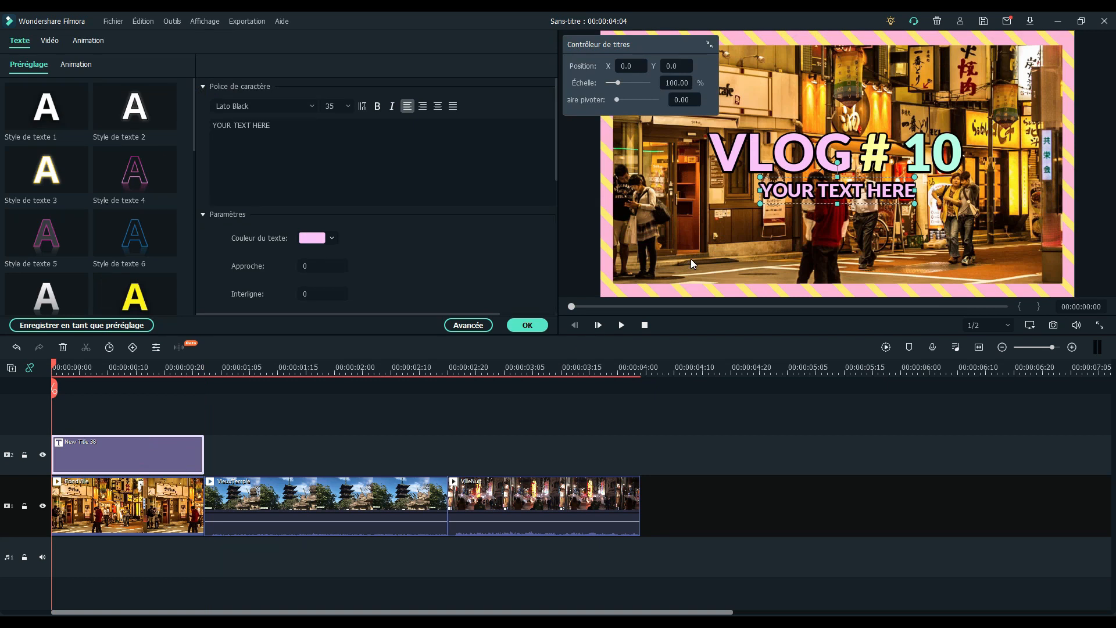
pyautogui.click(760, 168)
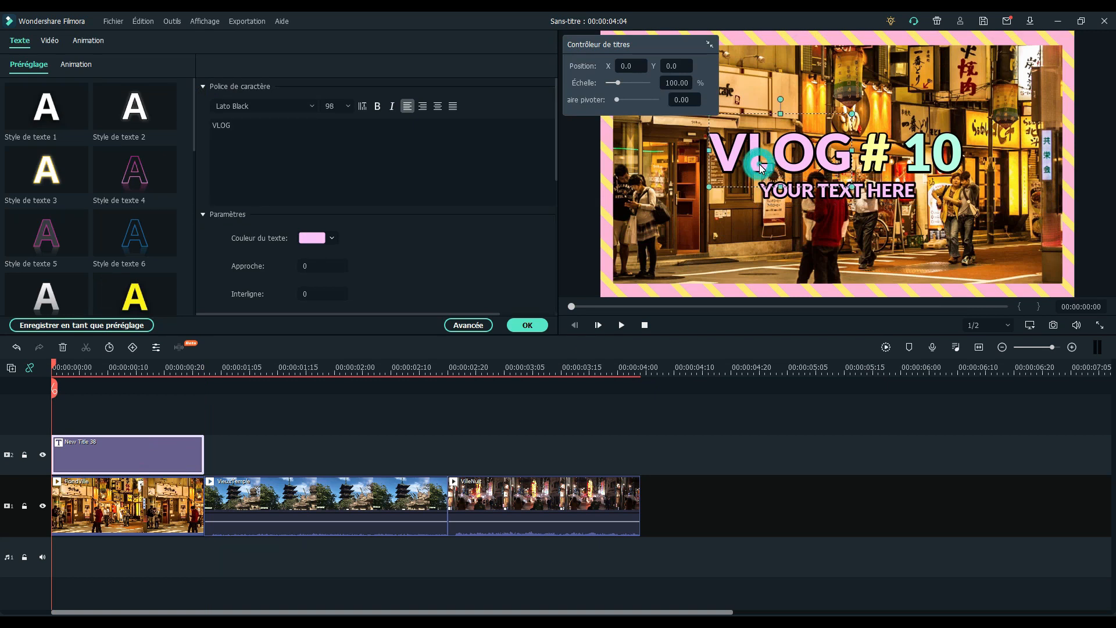
pyautogui.click(881, 165)
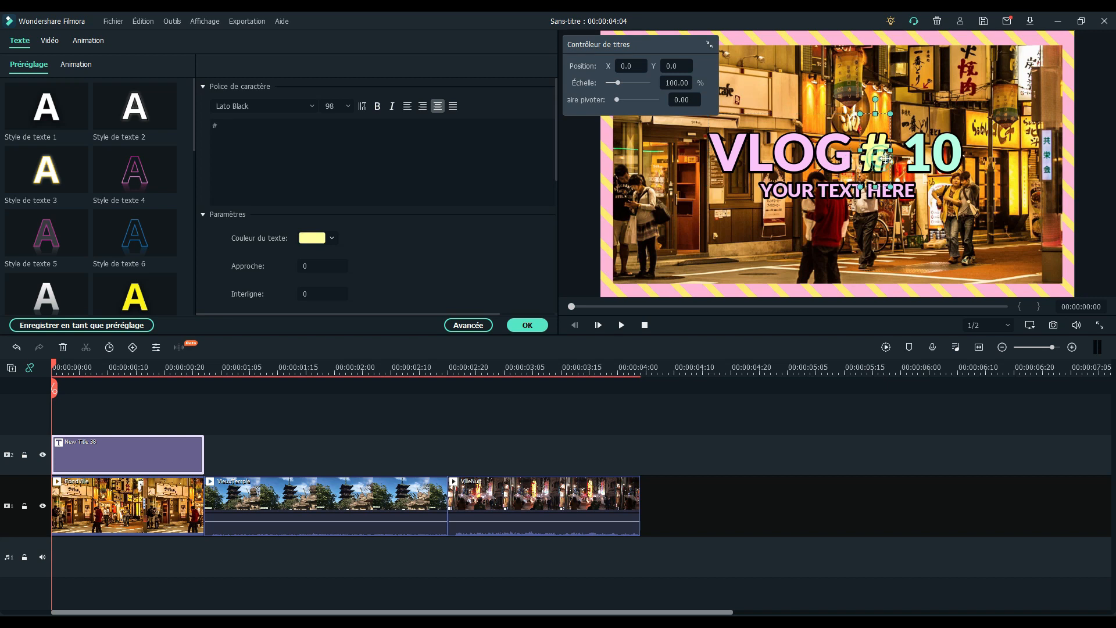
pyautogui.click(918, 154)
pyautogui.click(870, 184)
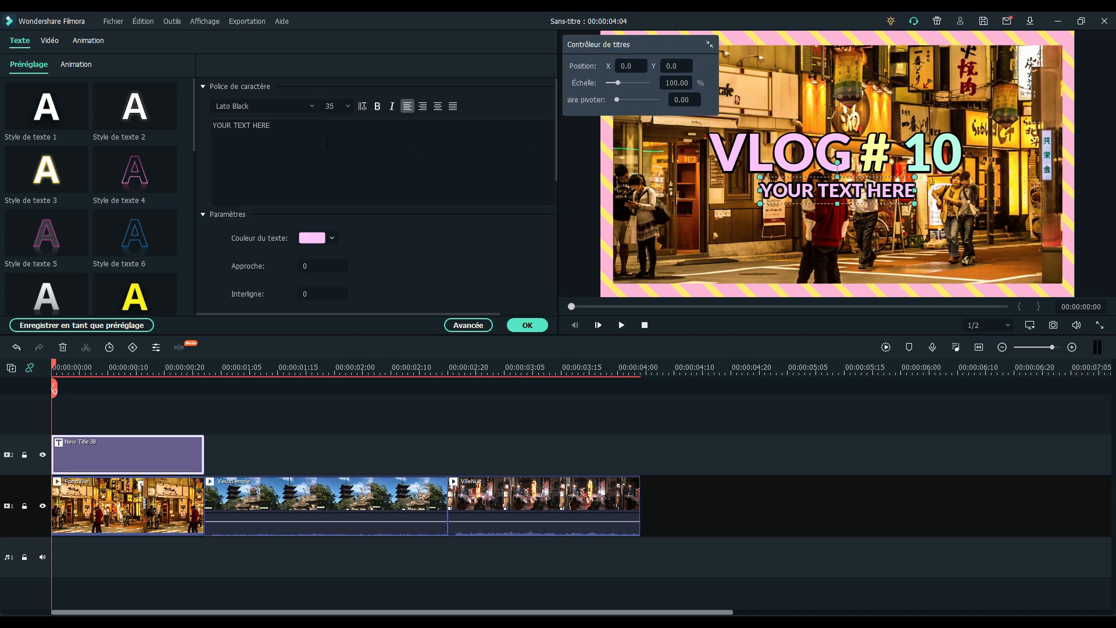
pyautogui.click(298, 138)
pyautogui.moveTo(312, 128); pyautogui.dragTo(195, 124)
pyautogui.write('V')
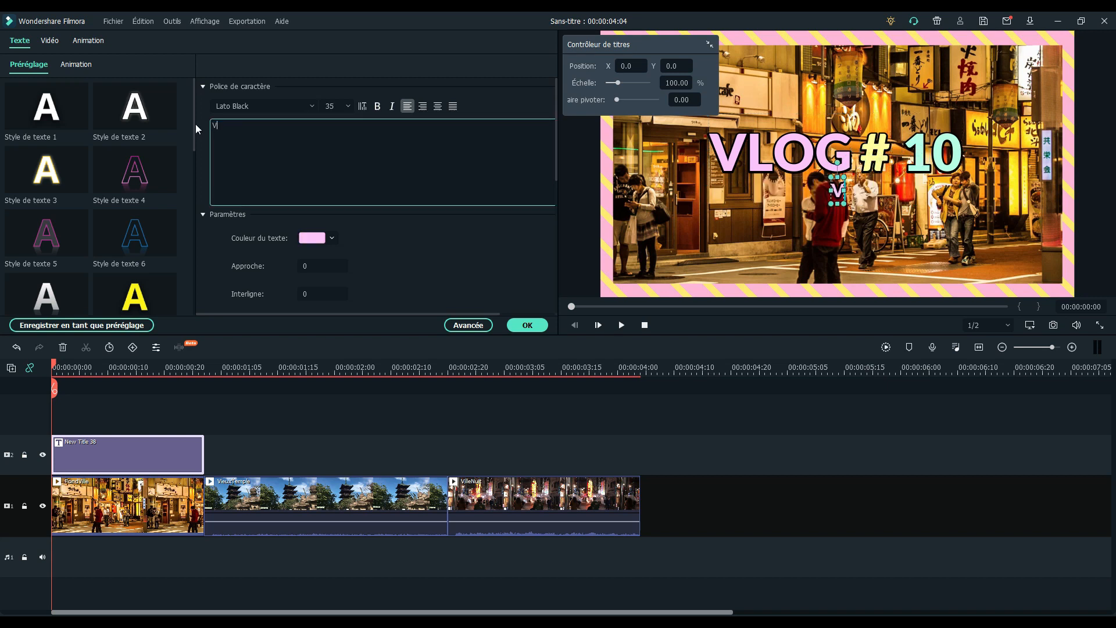
pyautogui.write('oyage à To')
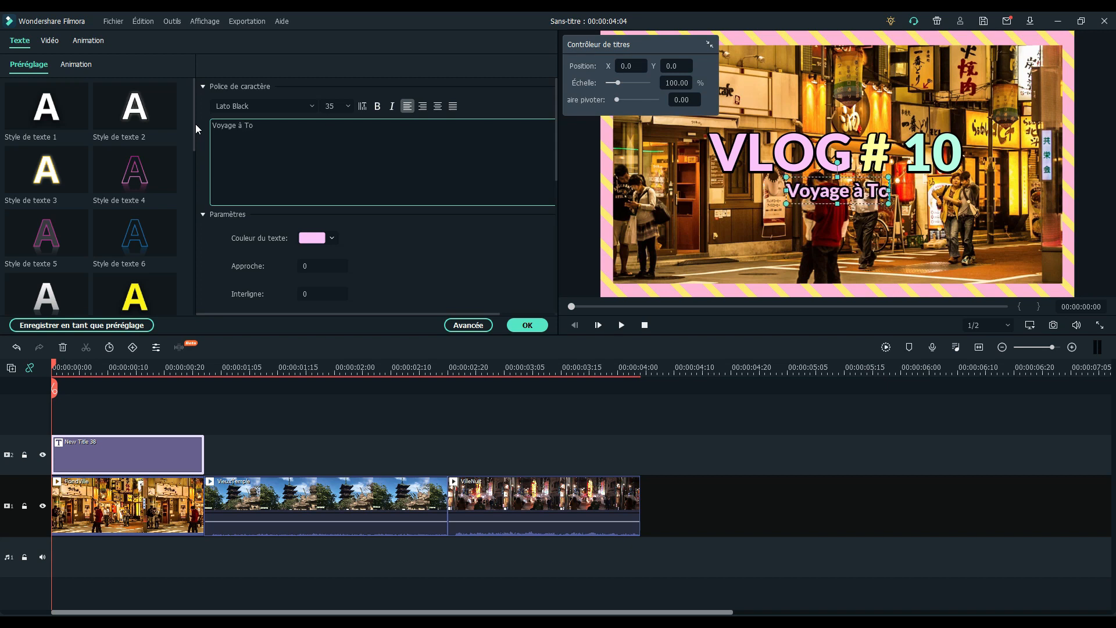
pyautogui.write('kyo')
pyautogui.click(519, 324)
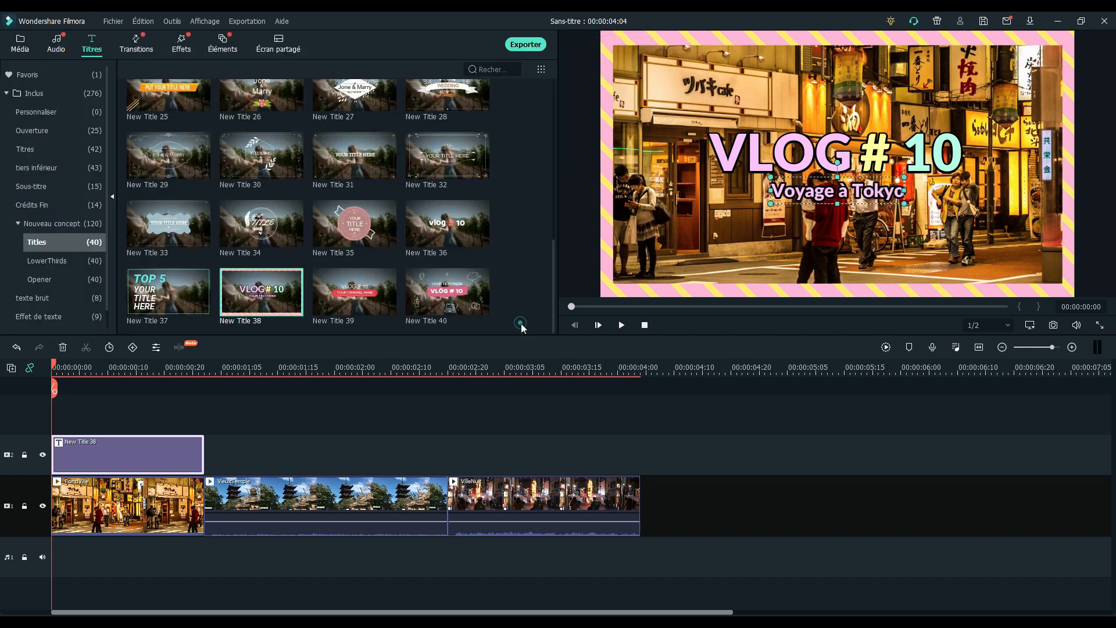
# Place the Stand music on the audio track from the start and cut off everything after 00:00:04:04
pyautogui.click(57, 42)
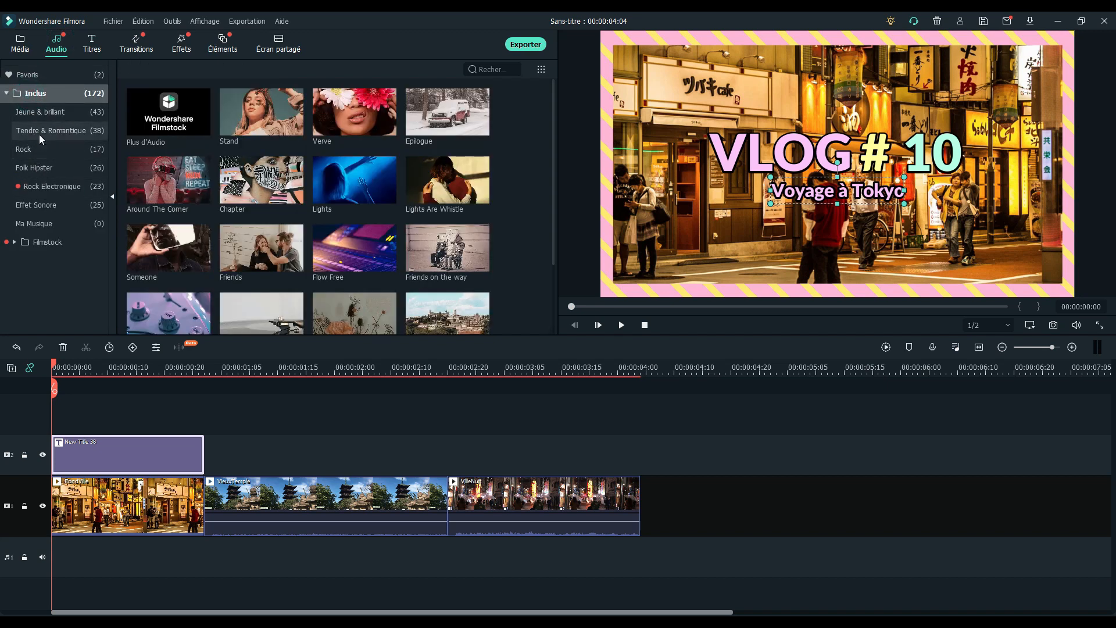
pyautogui.moveTo(204, 411); pyautogui.dragTo(56, 544)
pyautogui.click(638, 375)
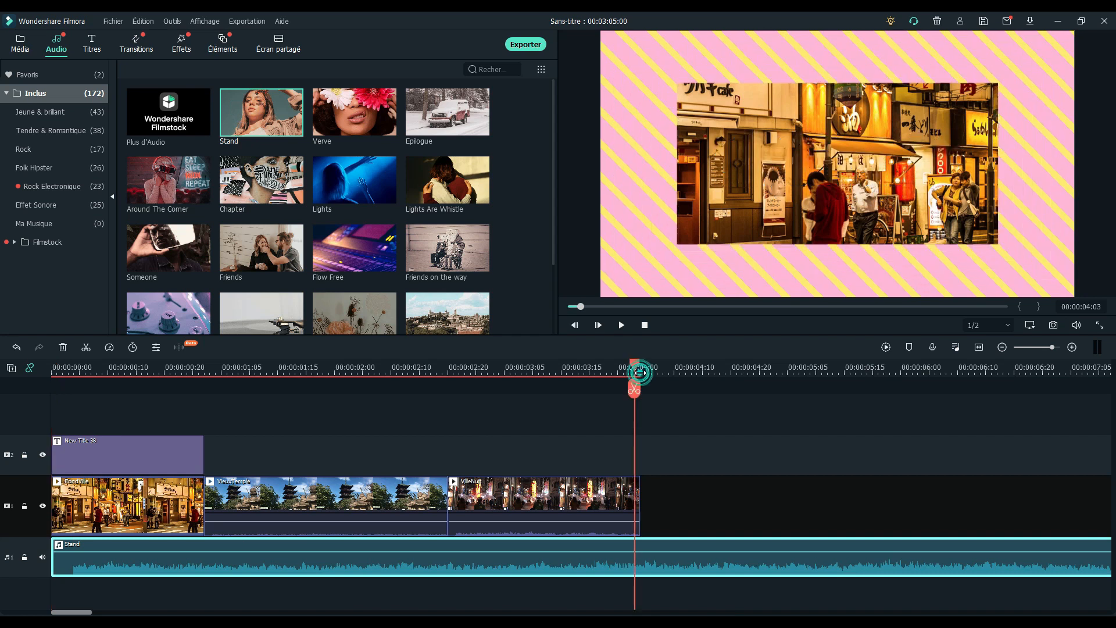
pyautogui.click(640, 372)
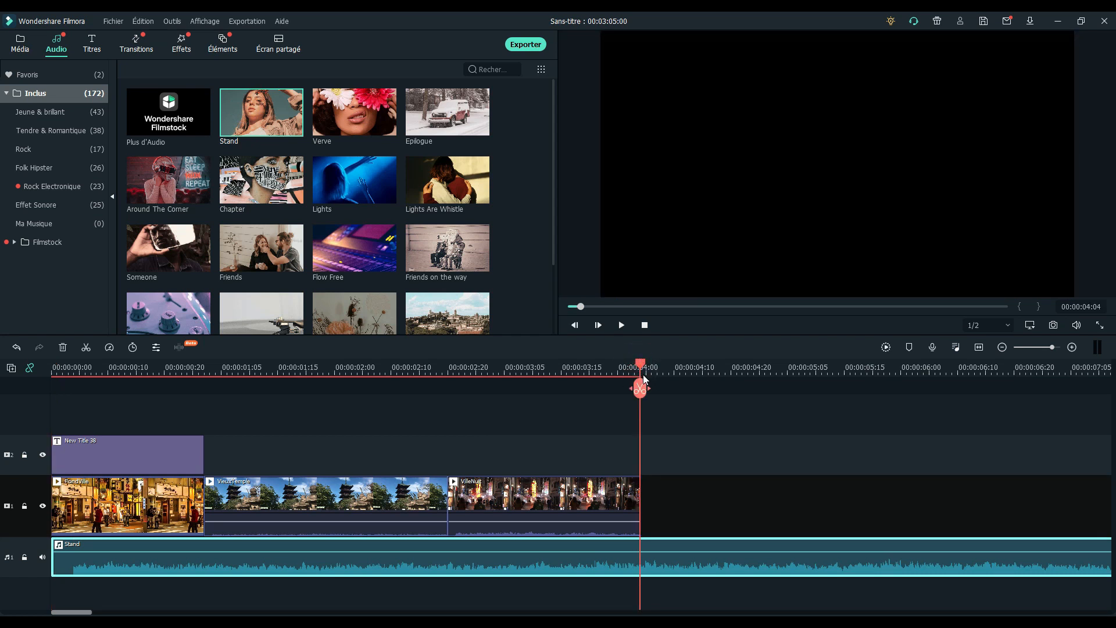
pyautogui.click(641, 387)
pyautogui.moveTo(678, 503); pyautogui.dragTo(721, 576)
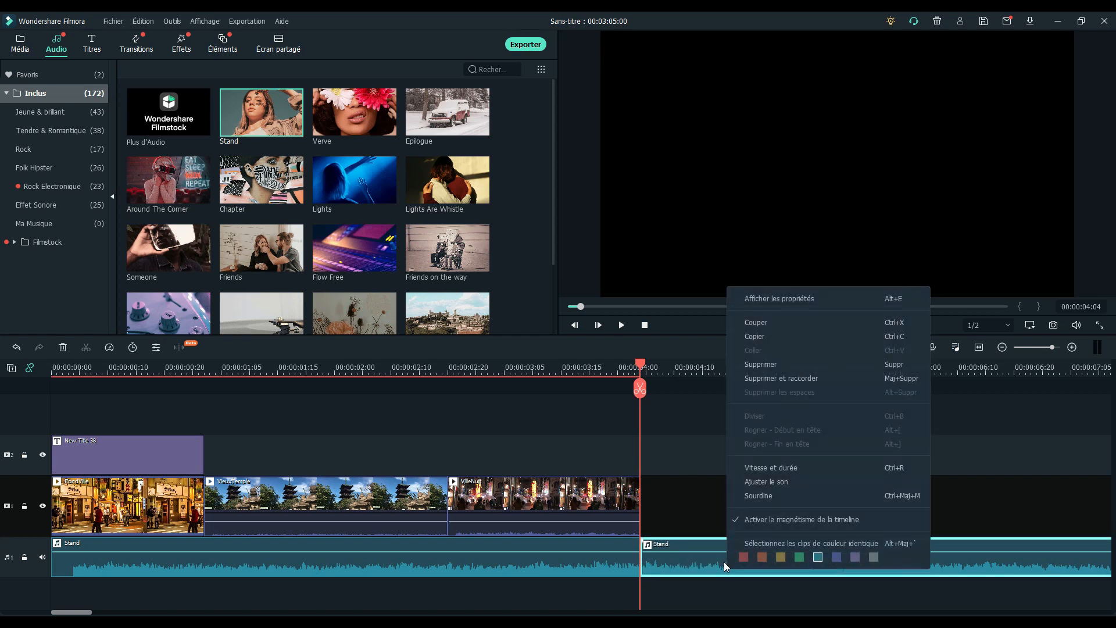
pyautogui.press('Delete')
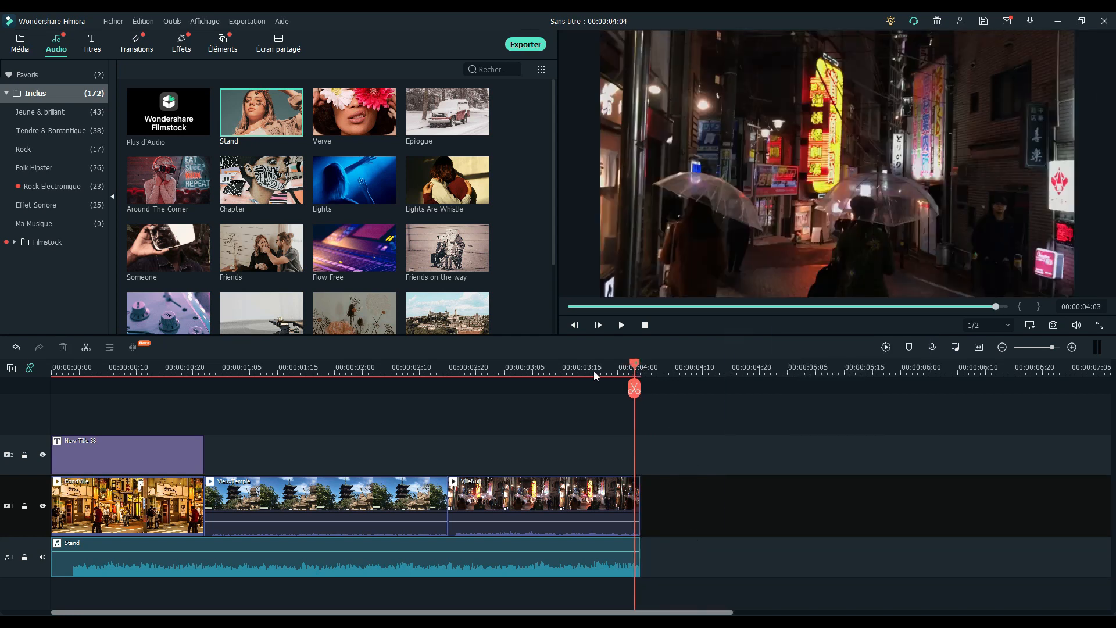
# Play the assembled intro from the beginning to check the title, clips and music
pyautogui.moveTo(594, 371); pyautogui.dragTo(19, 379)
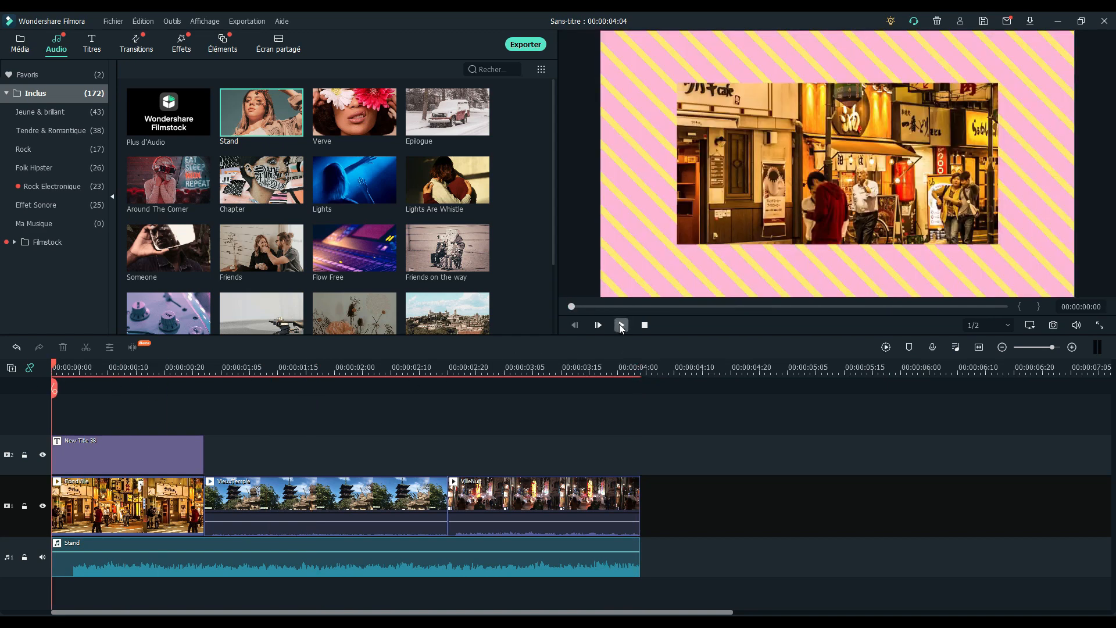
pyautogui.click(619, 325)
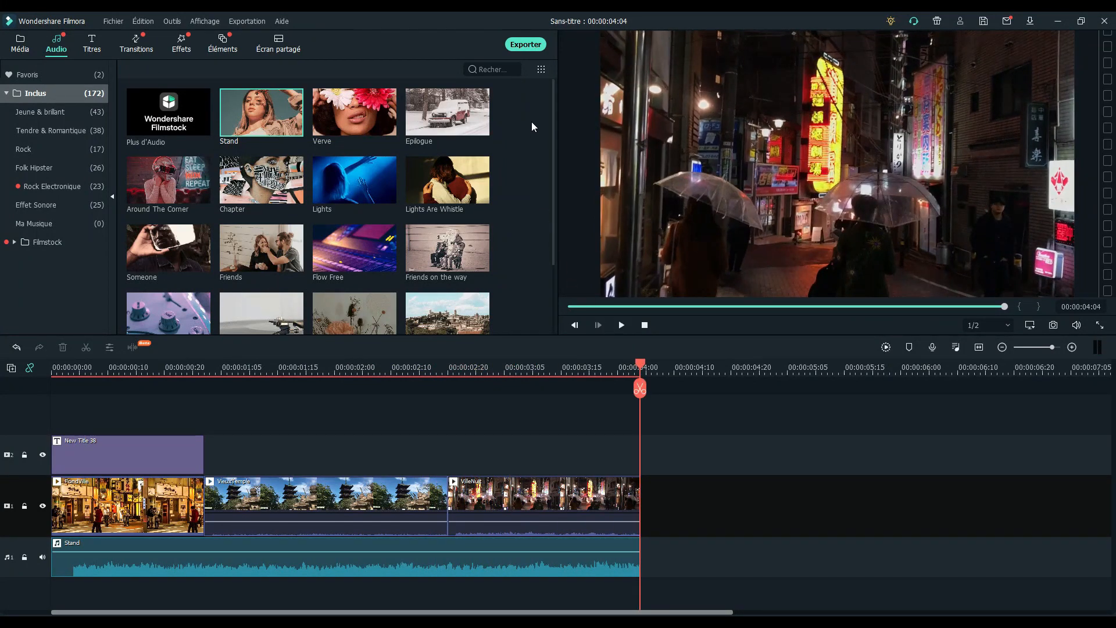
# Export the intro as an MP4 named "Mon voyage" into the VoyageJapon folder and close the export window when it is done
pyautogui.click(532, 46)
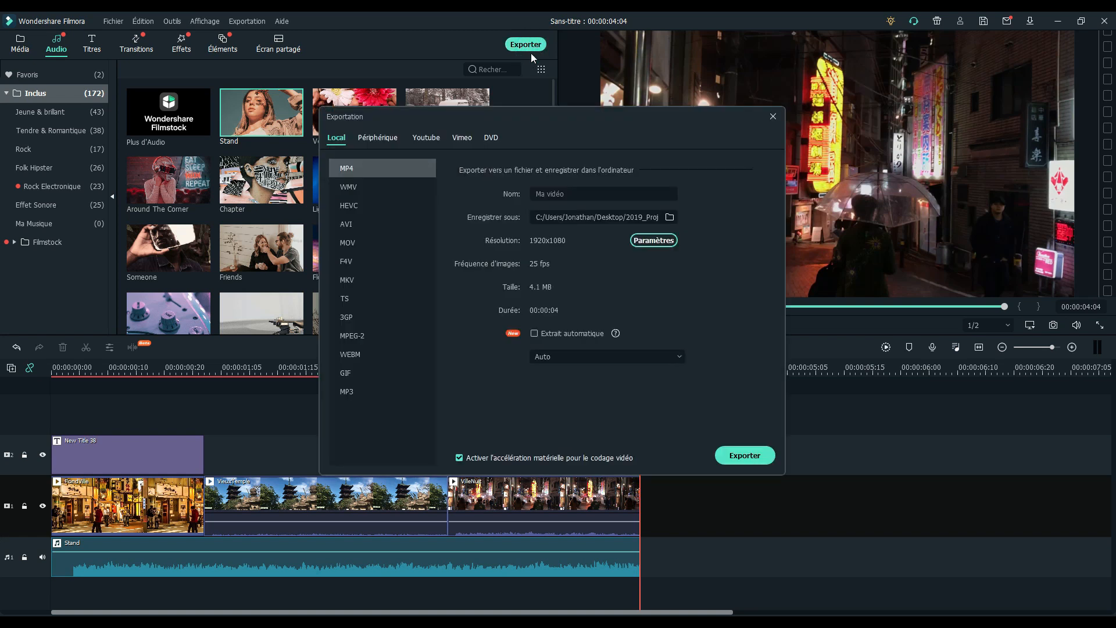
pyautogui.moveTo(527, 117); pyautogui.dragTo(597, 130)
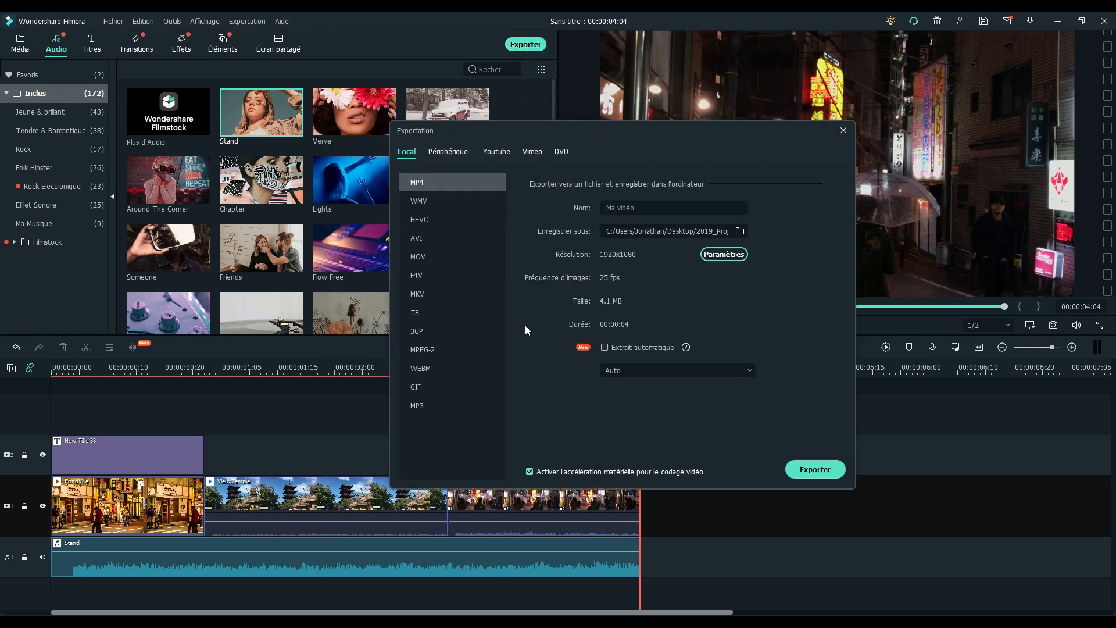
pyautogui.click(651, 207)
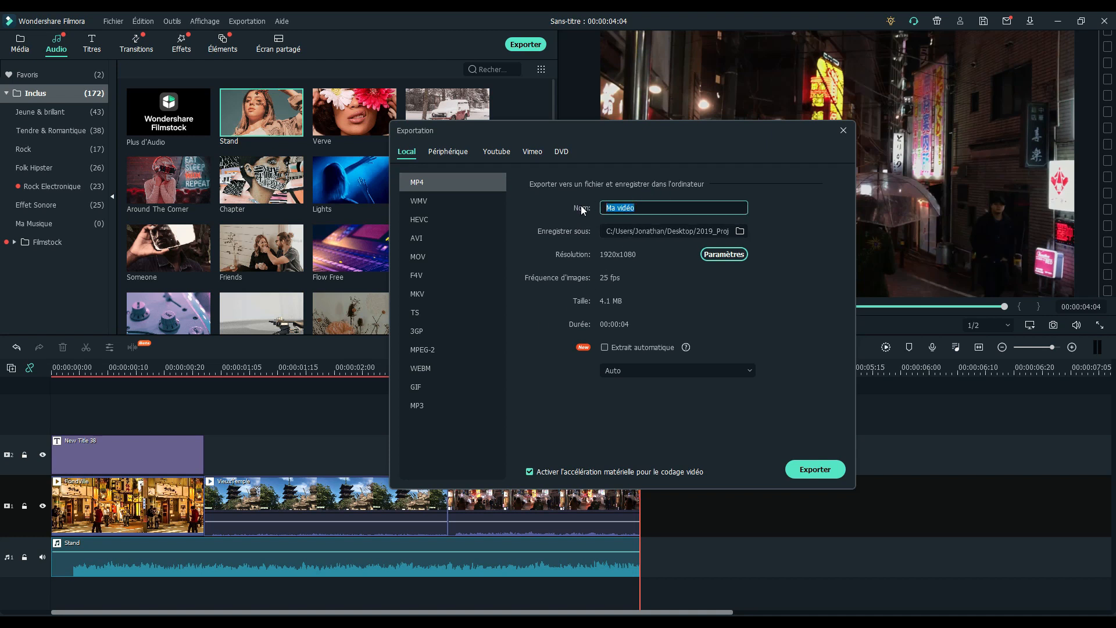
pyautogui.write('Mon voyage')
pyautogui.click(740, 231)
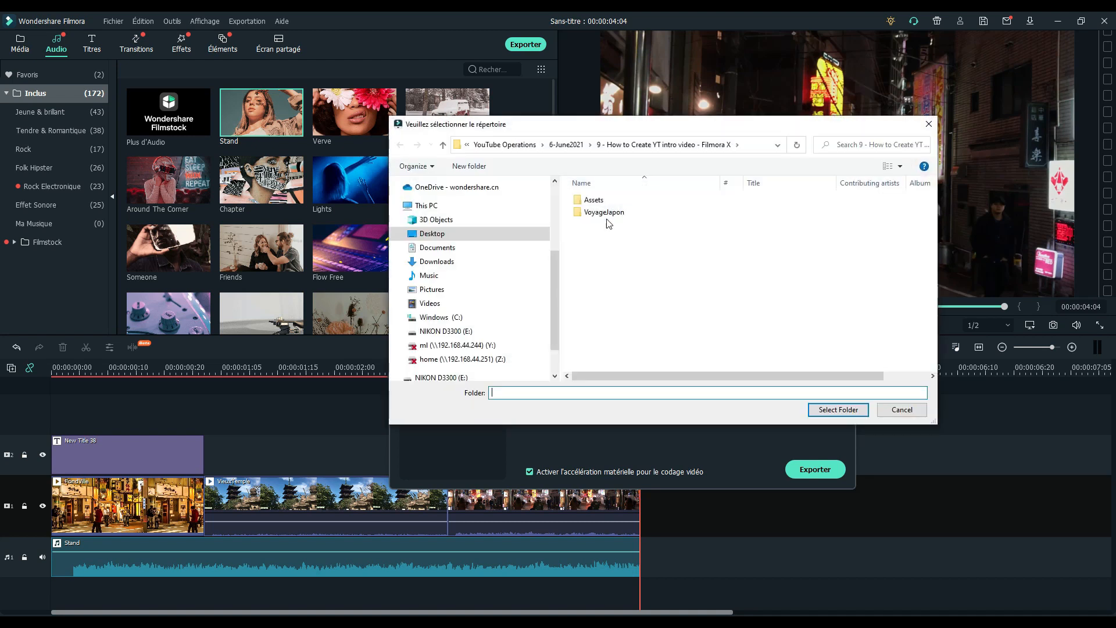
pyautogui.doubleClick(604, 212)
pyautogui.click(839, 410)
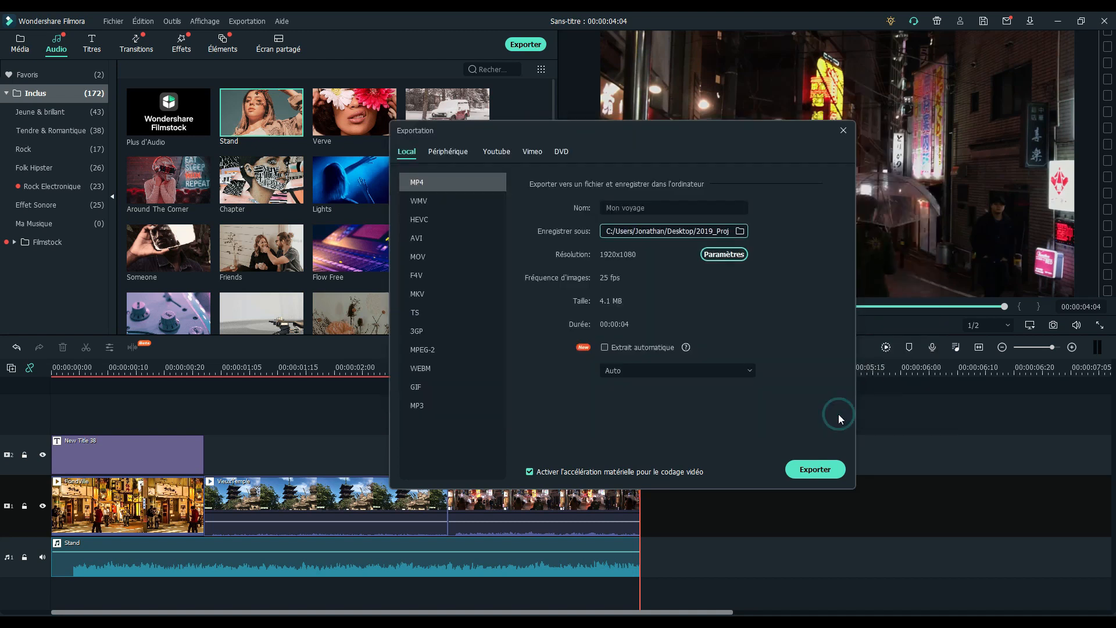
pyautogui.click(837, 468)
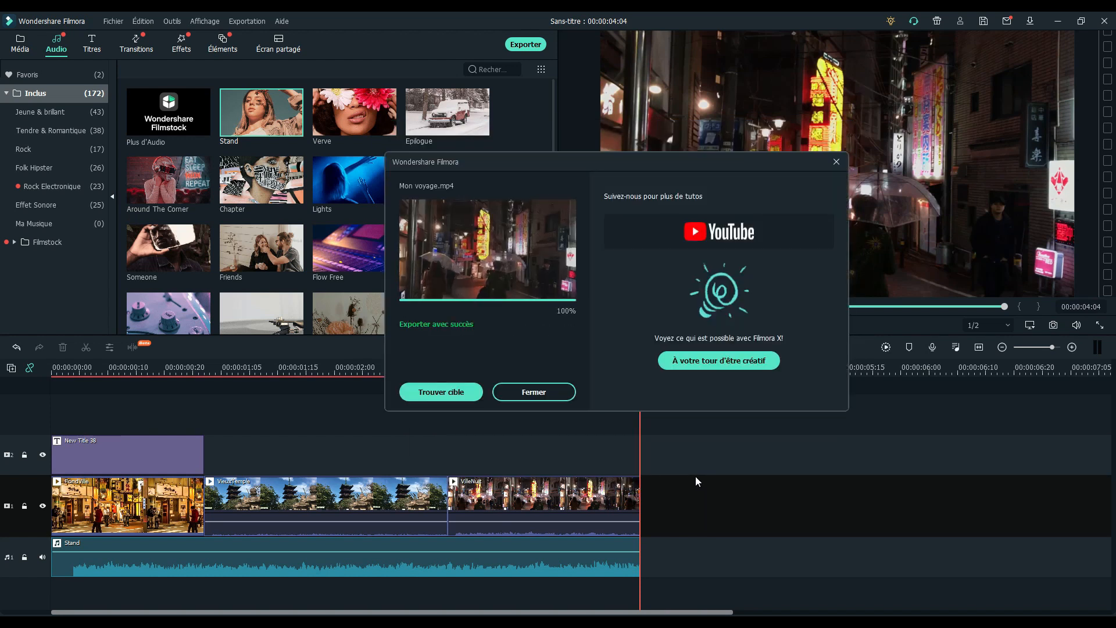
pyautogui.click(552, 396)
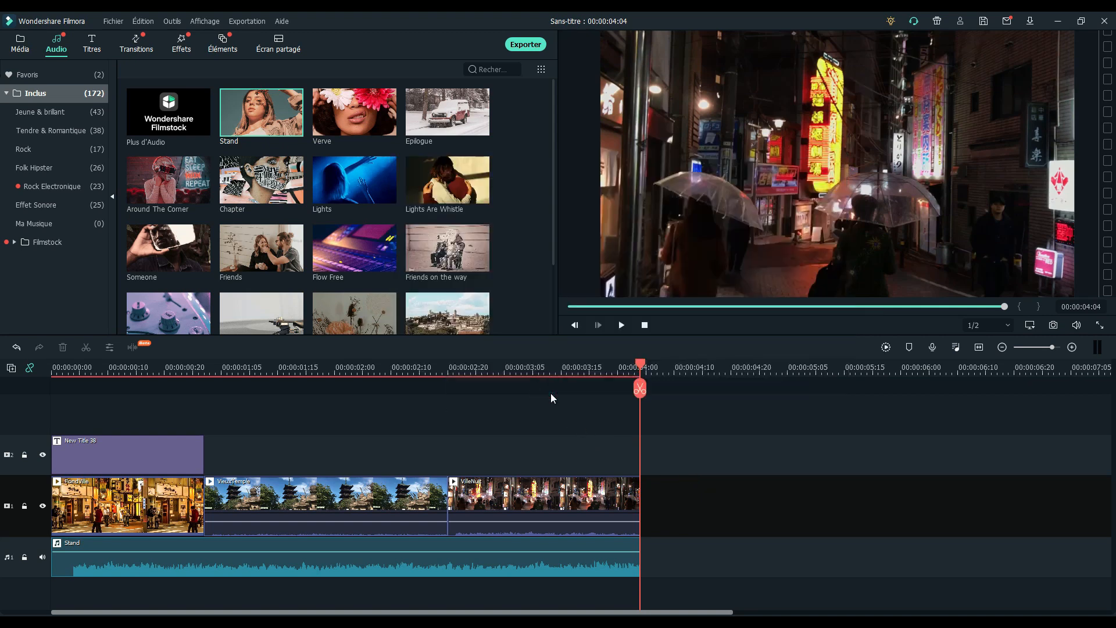